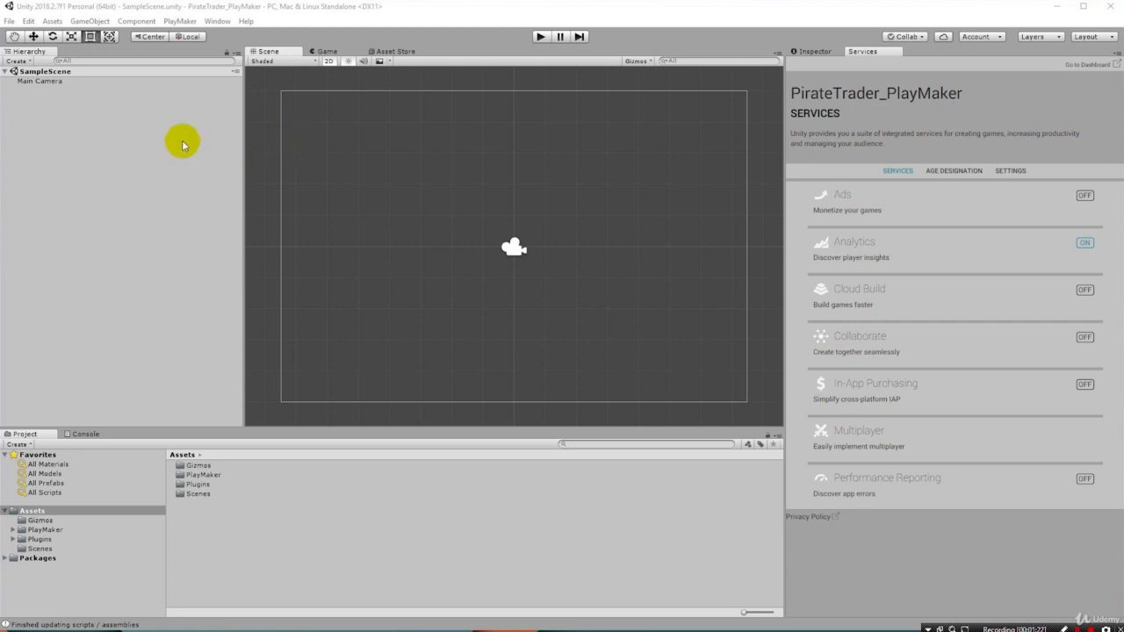
- Add a UI Text object to the scene on a new canvas
right_click(51, 117)
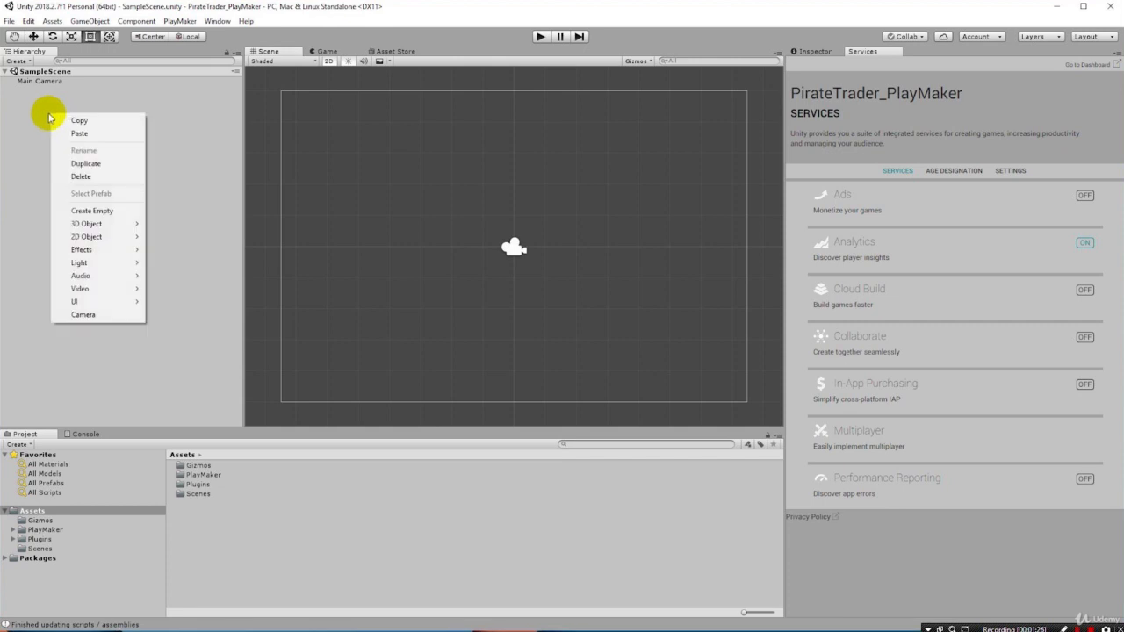
mouse_move(70, 301)
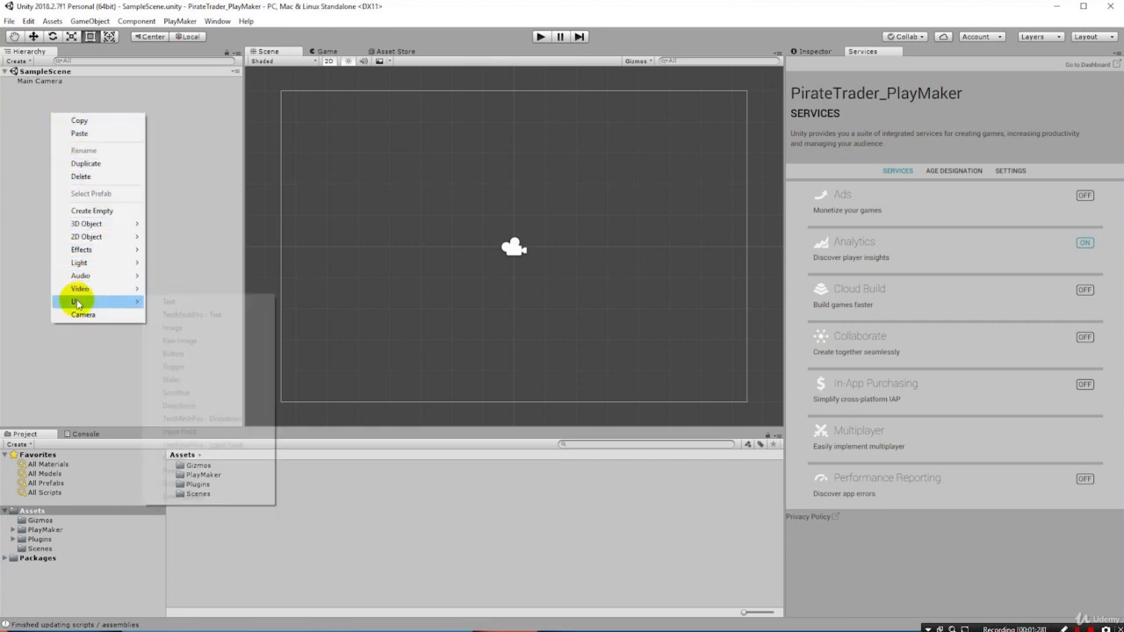
left_click(175, 304)
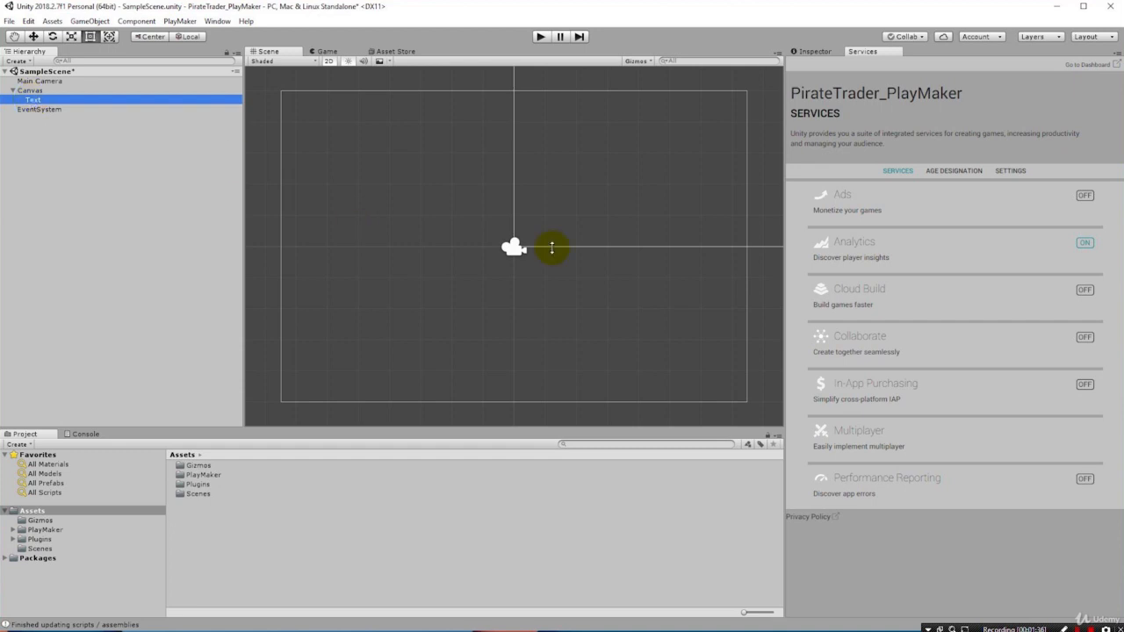
double_click(31, 101)
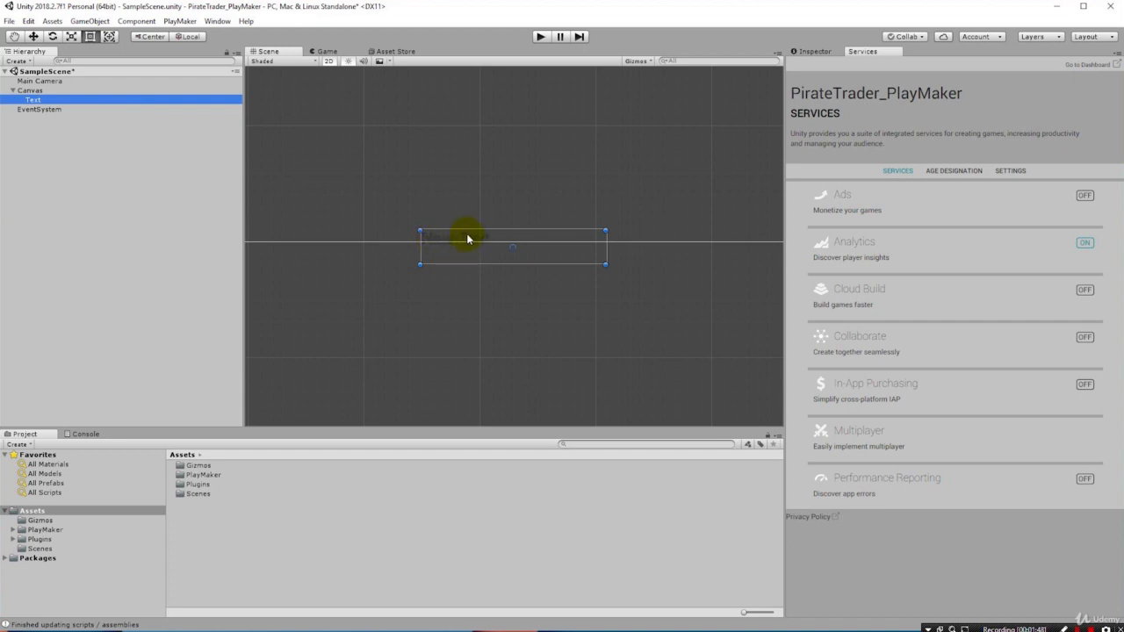
left_click_drag(467, 238, 412, 200)
key("f")
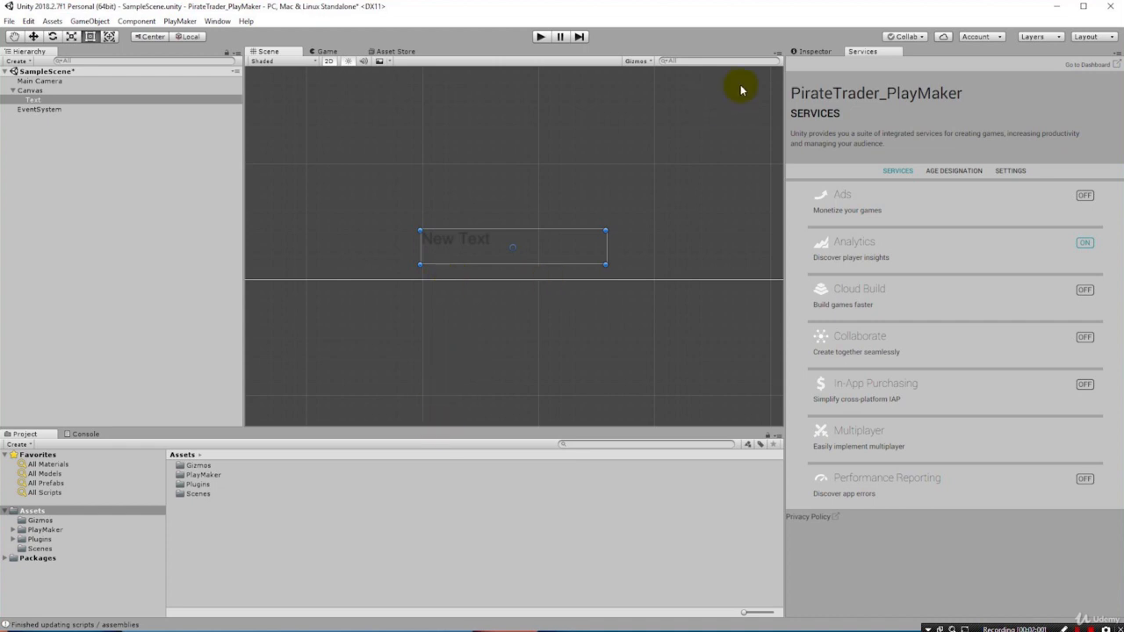
- Change the text object's displayed content to "Cash: $0"
left_click(805, 50)
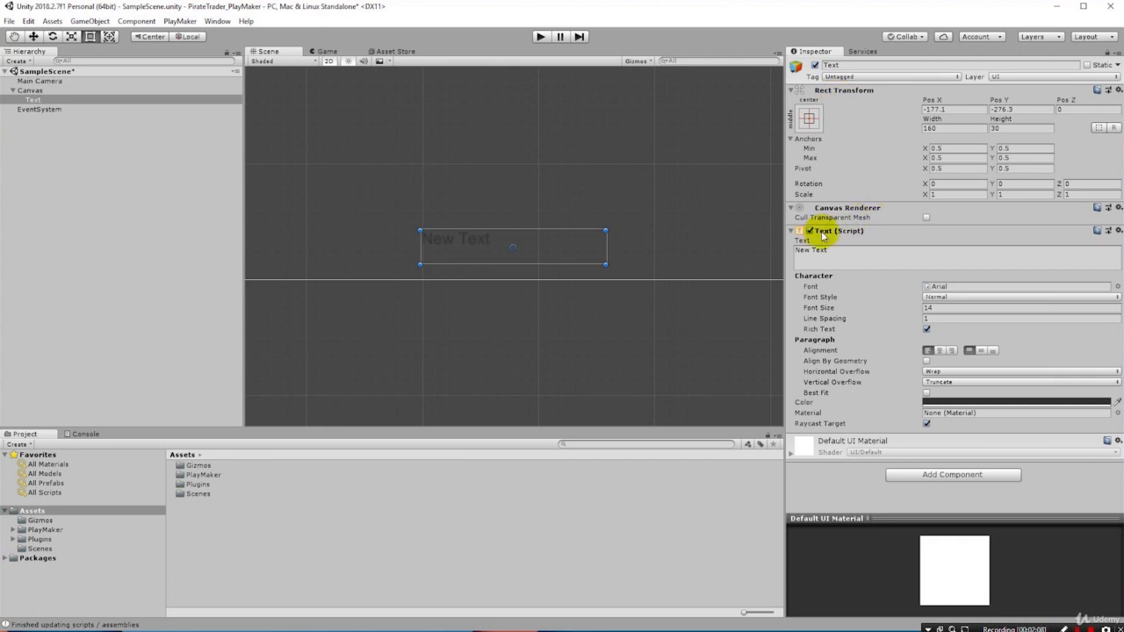
left_click_drag(841, 252, 776, 251)
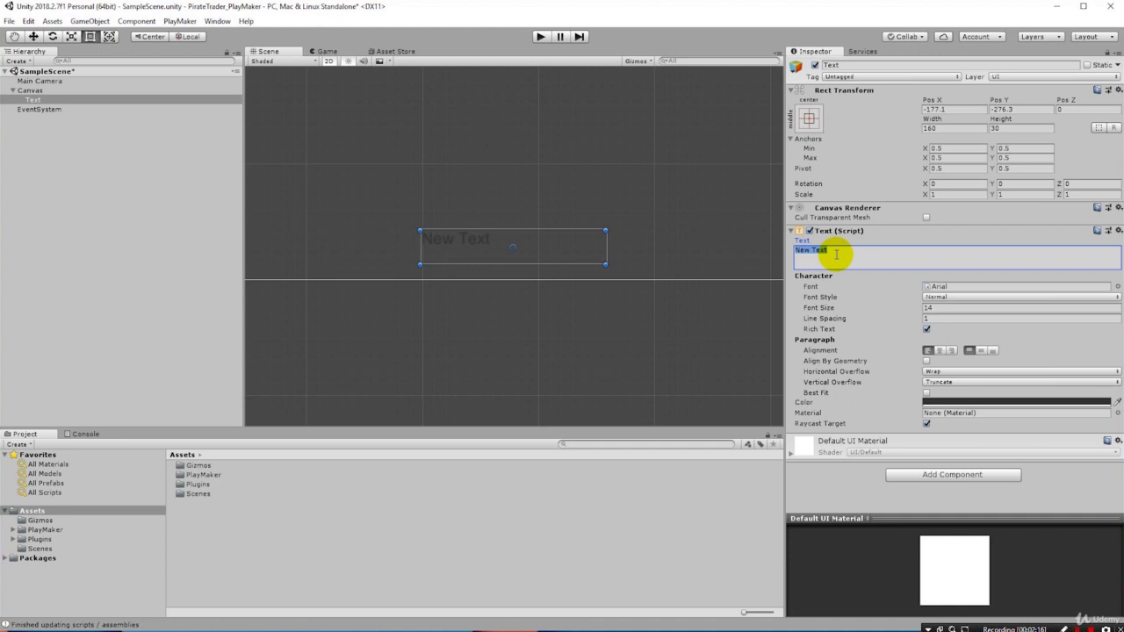
type("Cash: $0.00")
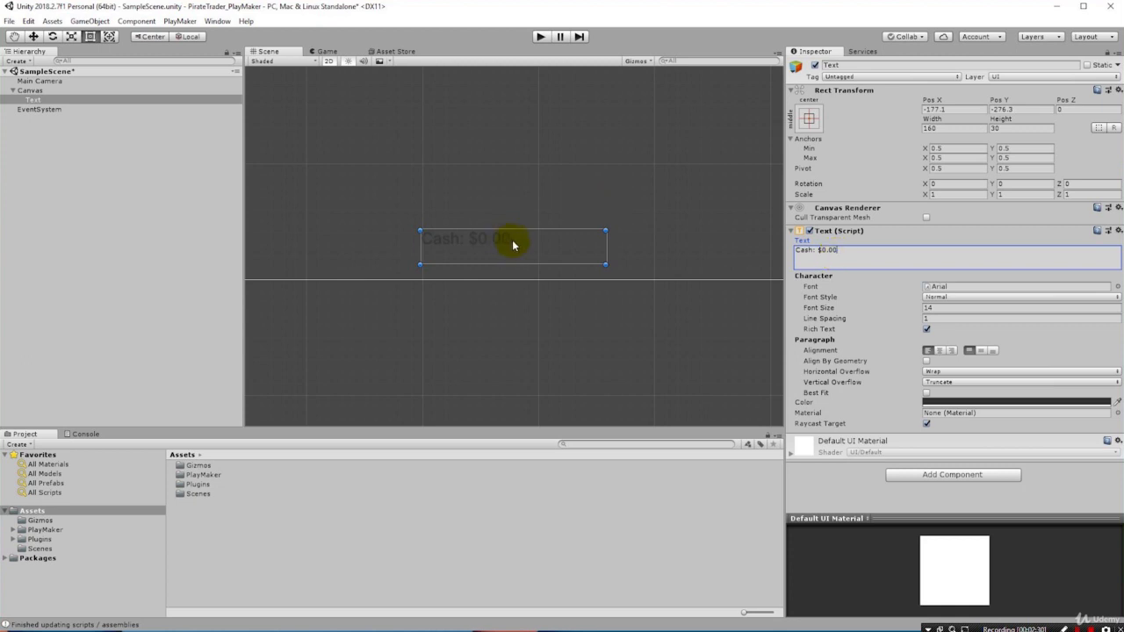
key("BackSpace")
key("BackSpace")
key("BackSpace")
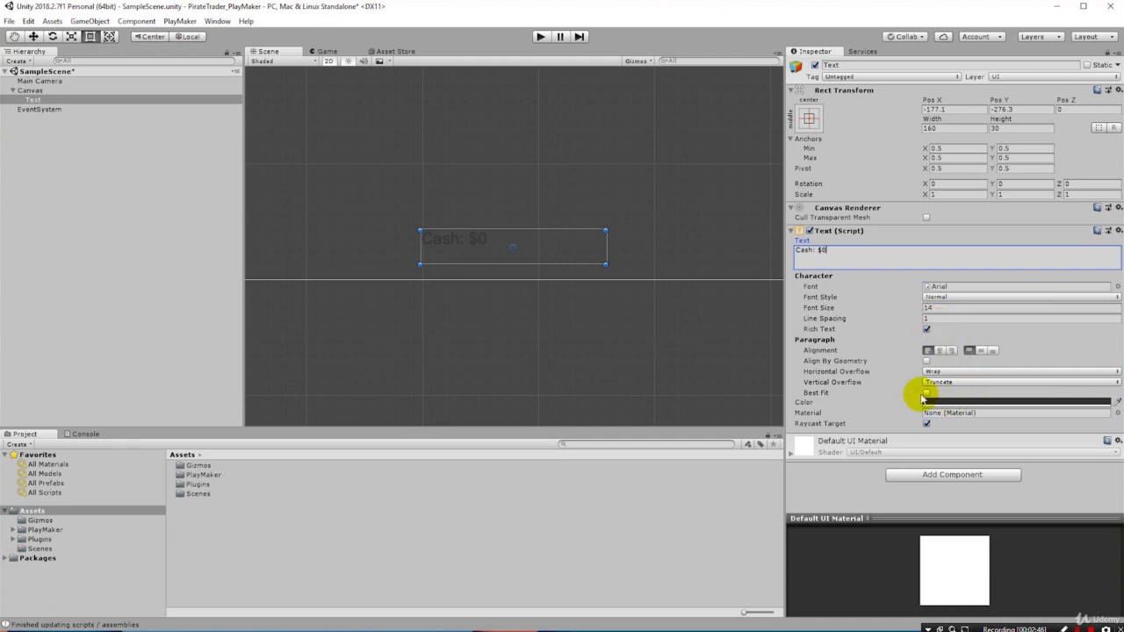
- Set the Cash text's color to pure white (FFFFFF)
left_click(988, 403)
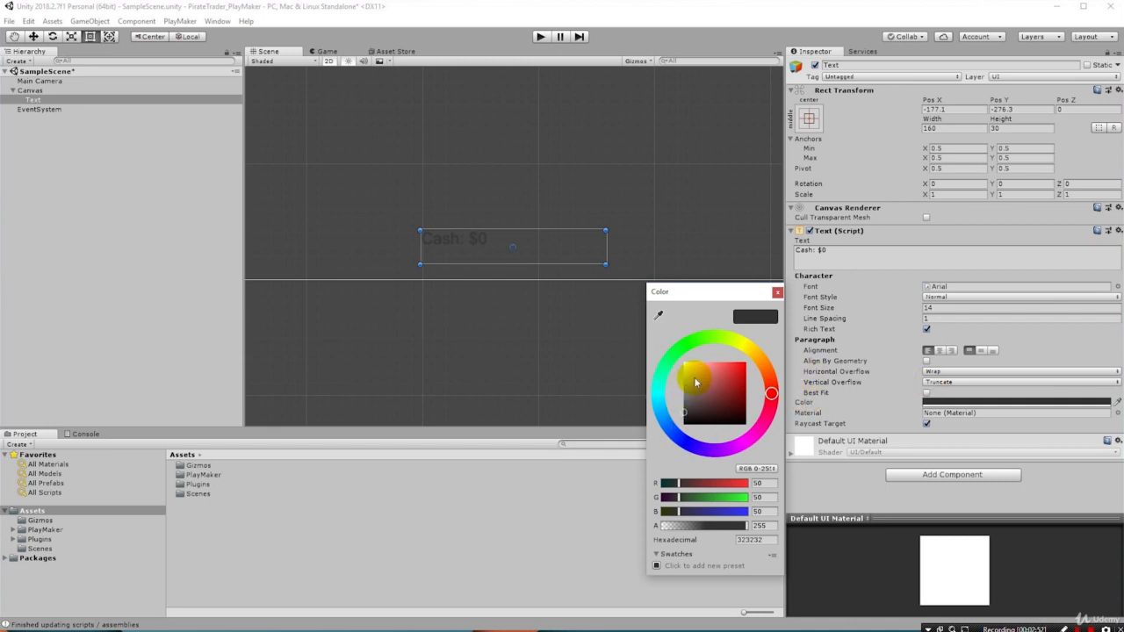
left_click_drag(693, 398, 668, 351)
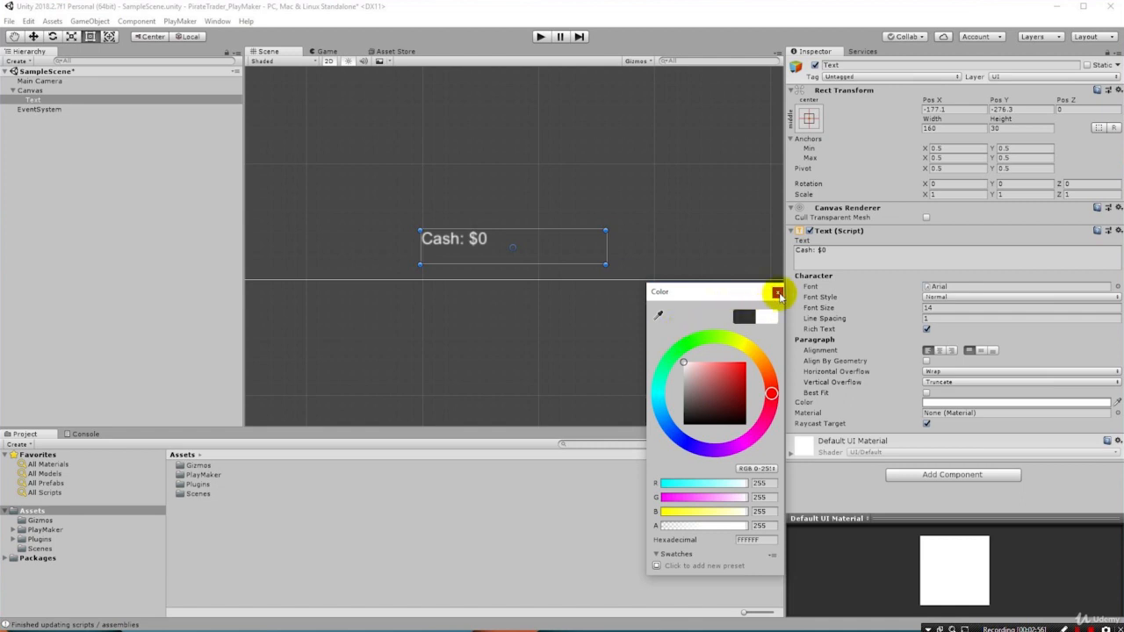
left_click(777, 291)
- Move the Cash text just inside the canvas's upper-left corner, at about X -347, Y 271
scroll(663, 211, "down", 6)
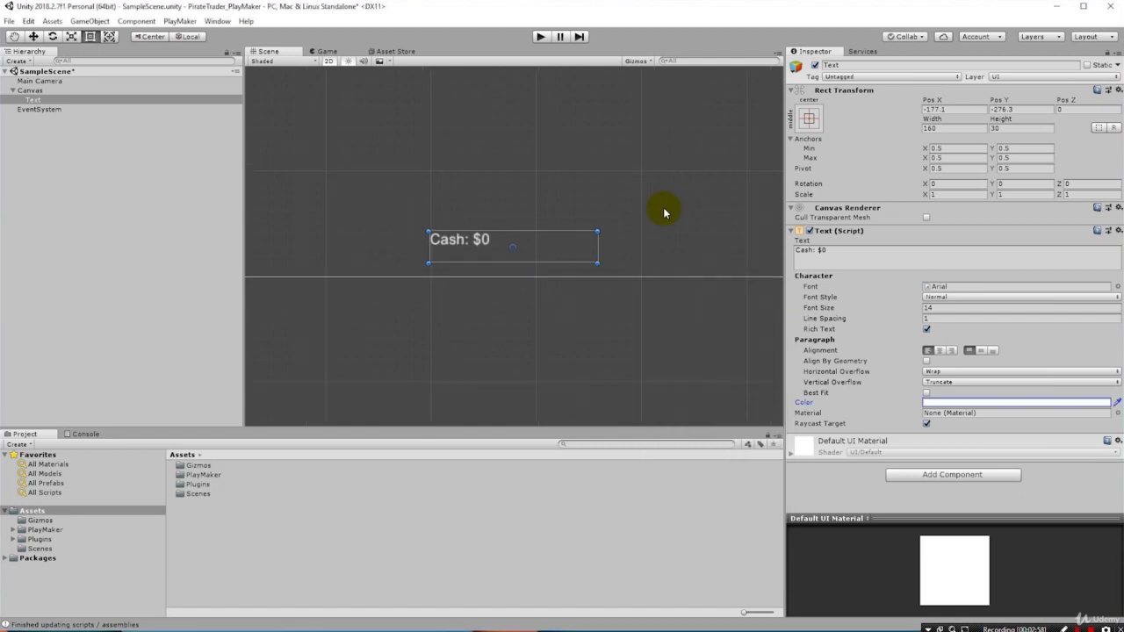
scroll(663, 211, "down", 1)
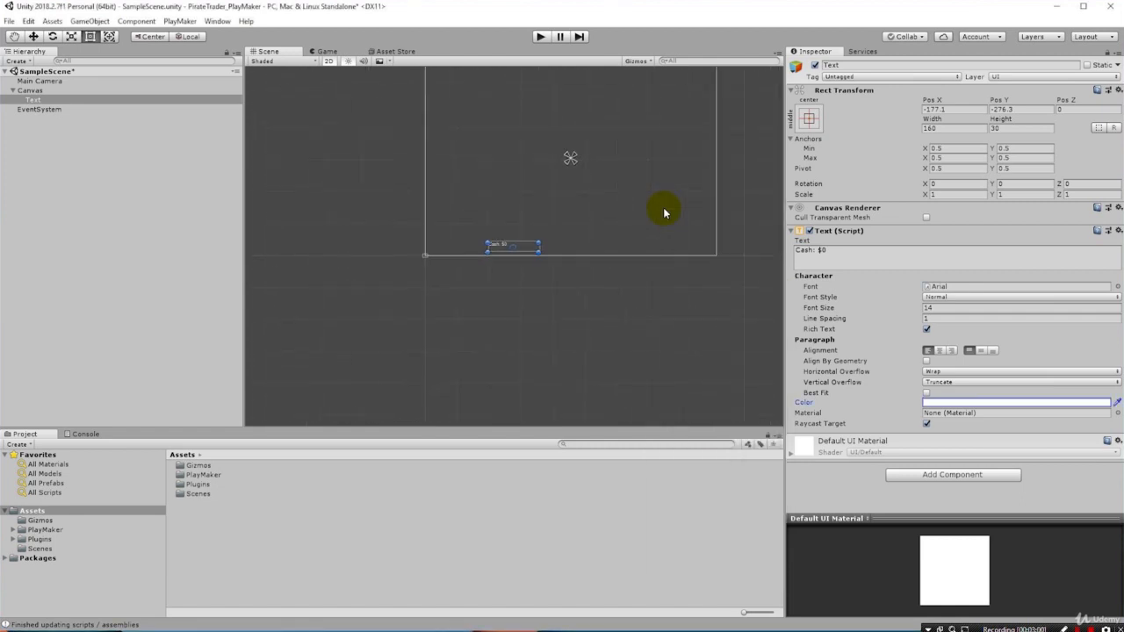
middle_click_drag(740, 139, 643, 265)
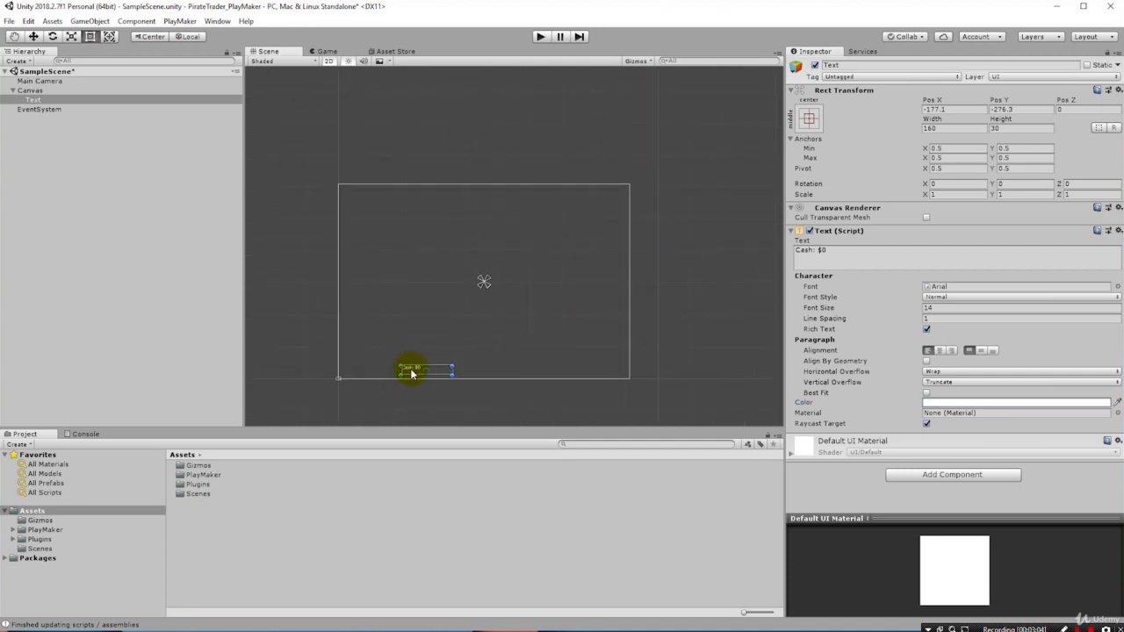
left_click_drag(408, 369, 354, 198)
scroll(353, 201, "up", 3)
scroll(353, 201, "up", 2)
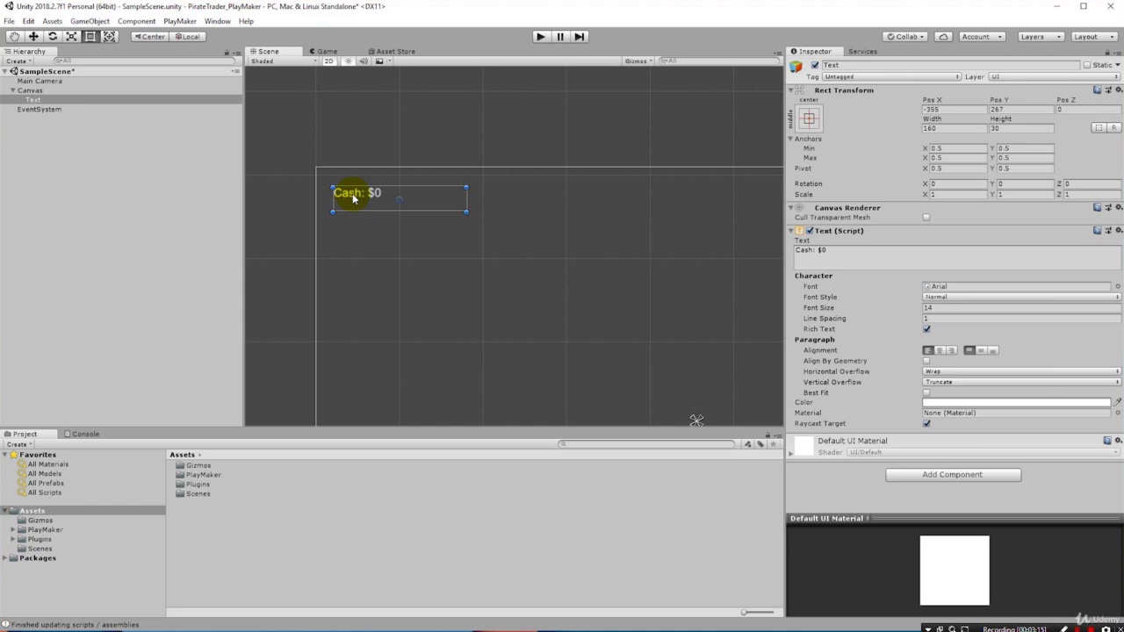
scroll(353, 199, "down", 2)
scroll(353, 198, "up", 2)
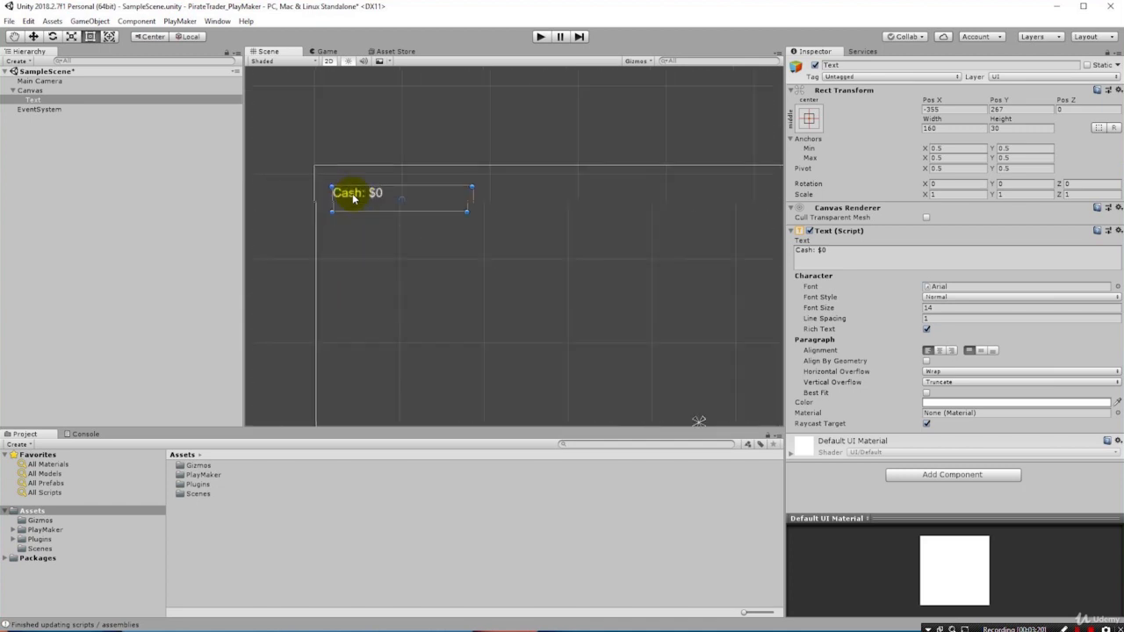
scroll(353, 198, "down", 2)
scroll(353, 199, "down", 3)
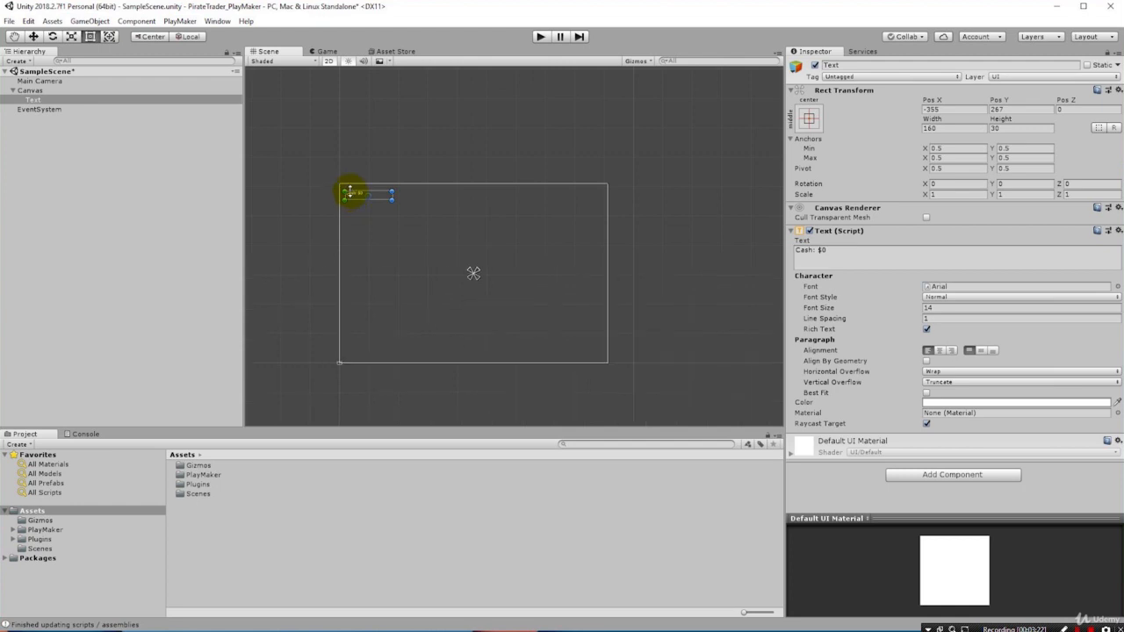
mouse_move(381, 196)
left_mouse_down()
mouse_move(396, 272)
mouse_move(512, 357)
mouse_move(547, 254)
mouse_move(477, 213)
mouse_move(401, 196)
mouse_move(428, 204)
mouse_move(466, 185)
mouse_move(387, 199)
left_mouse_up()
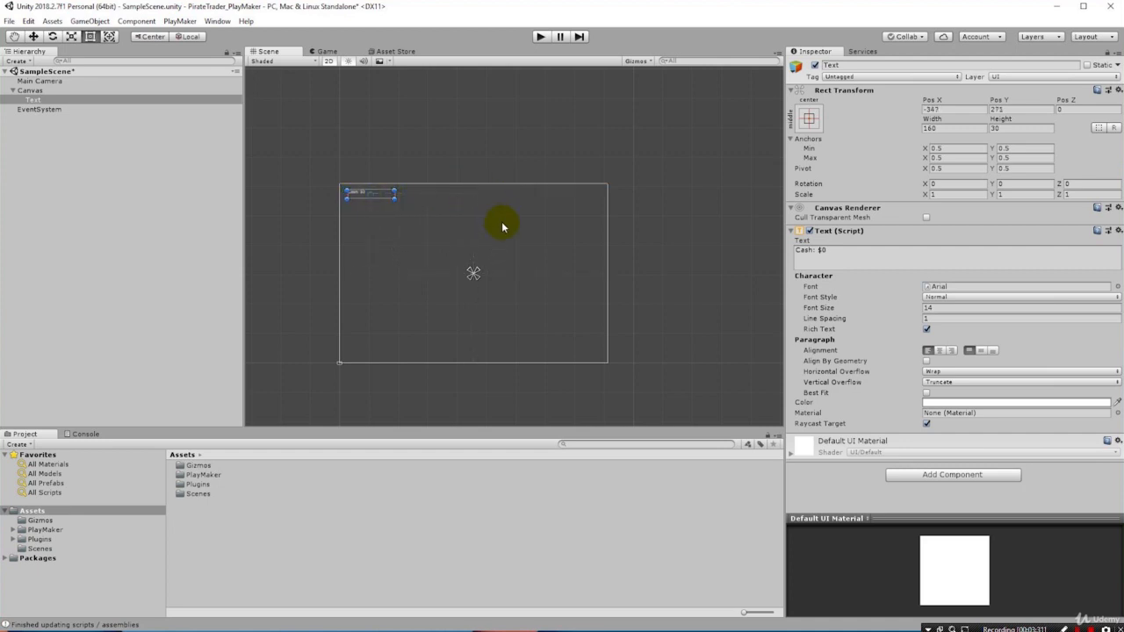
- Set the Cash text's font size to 24, running the game before and after to compare its size
left_click(541, 38)
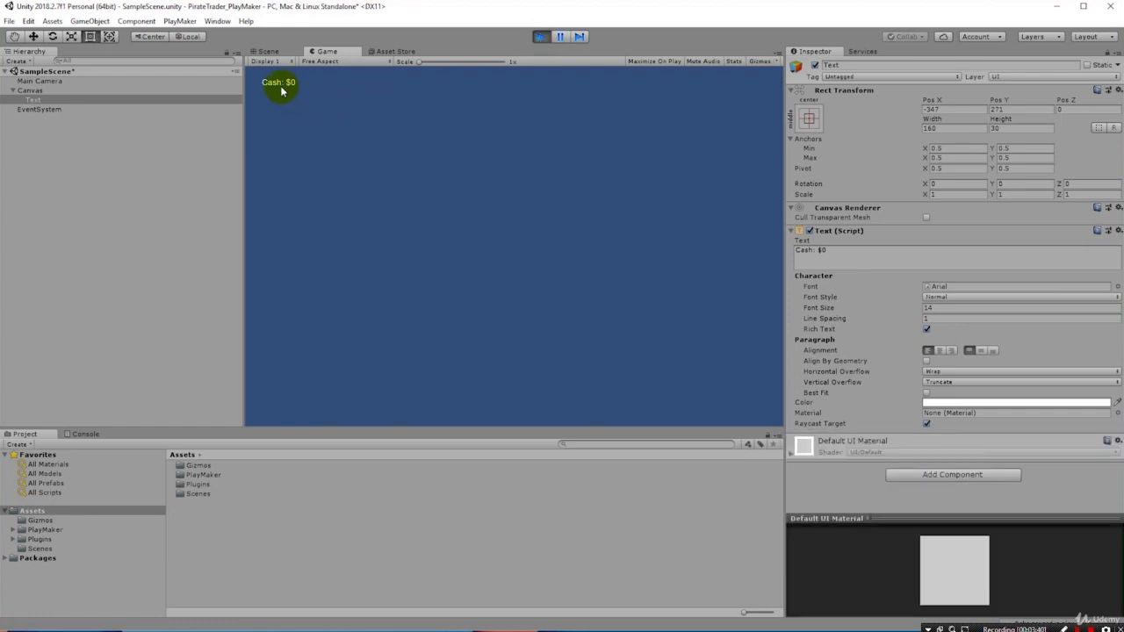
left_click(541, 37)
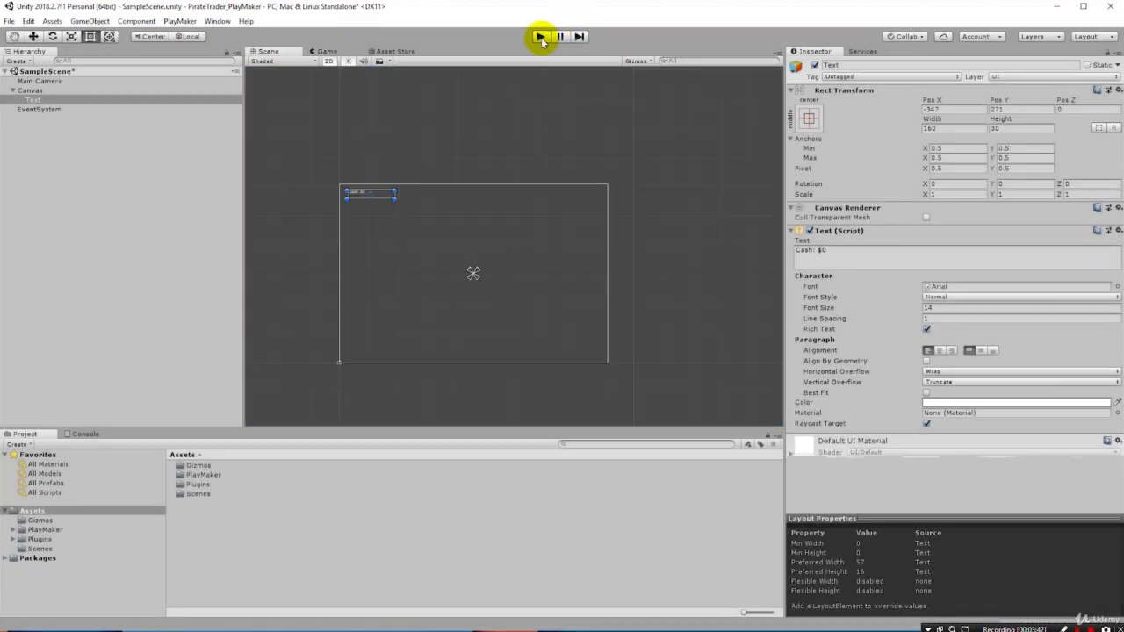
left_click(931, 307)
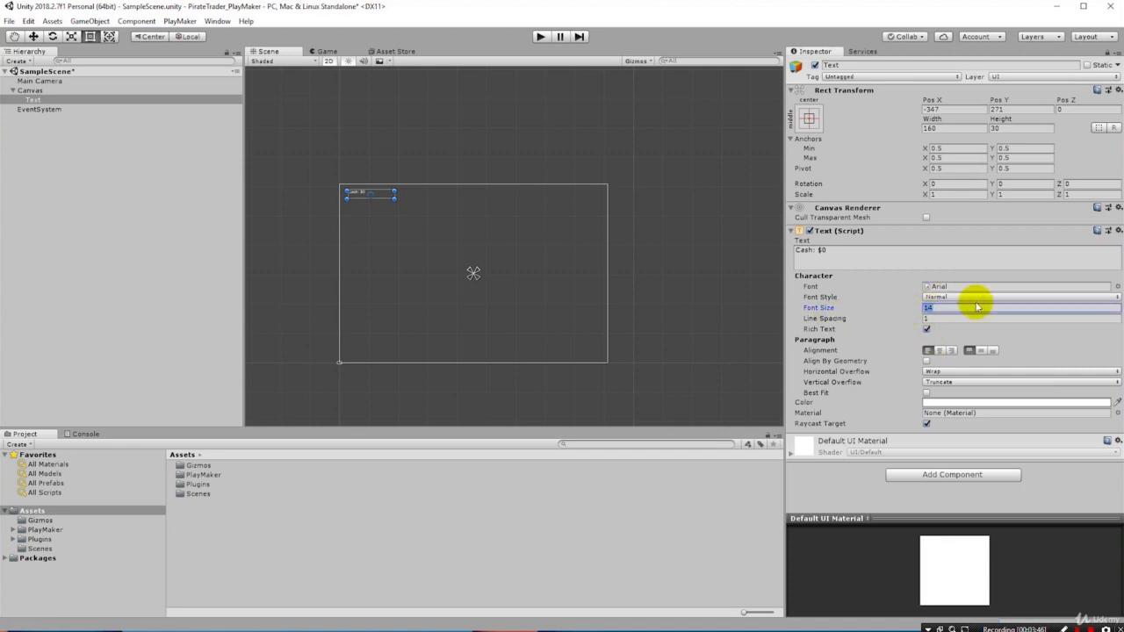
type("24")
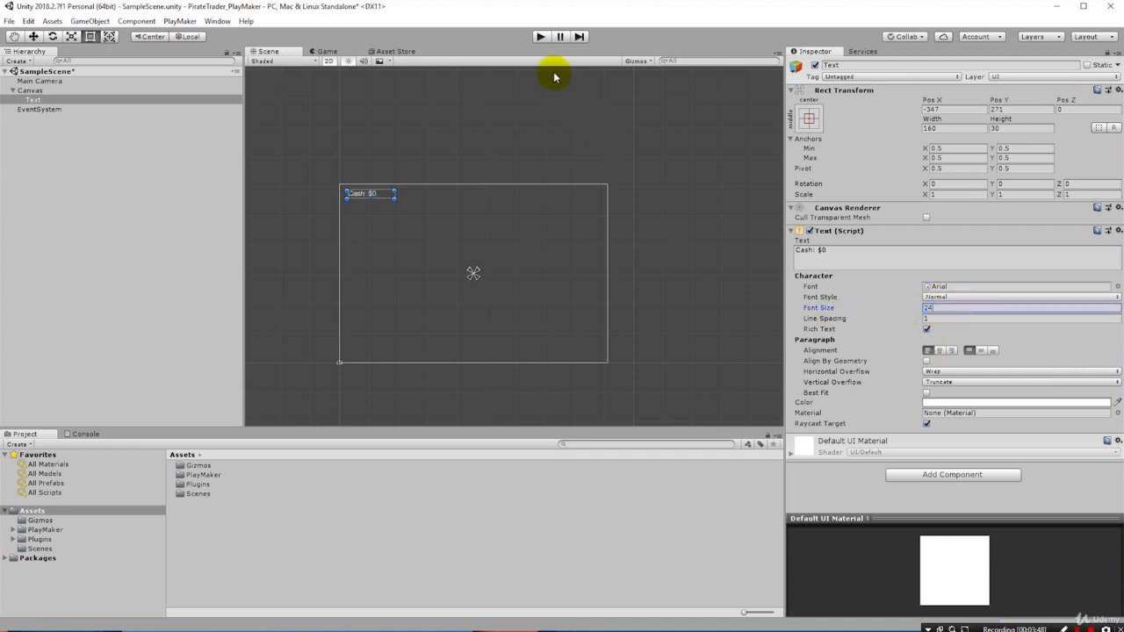
left_click(541, 37)
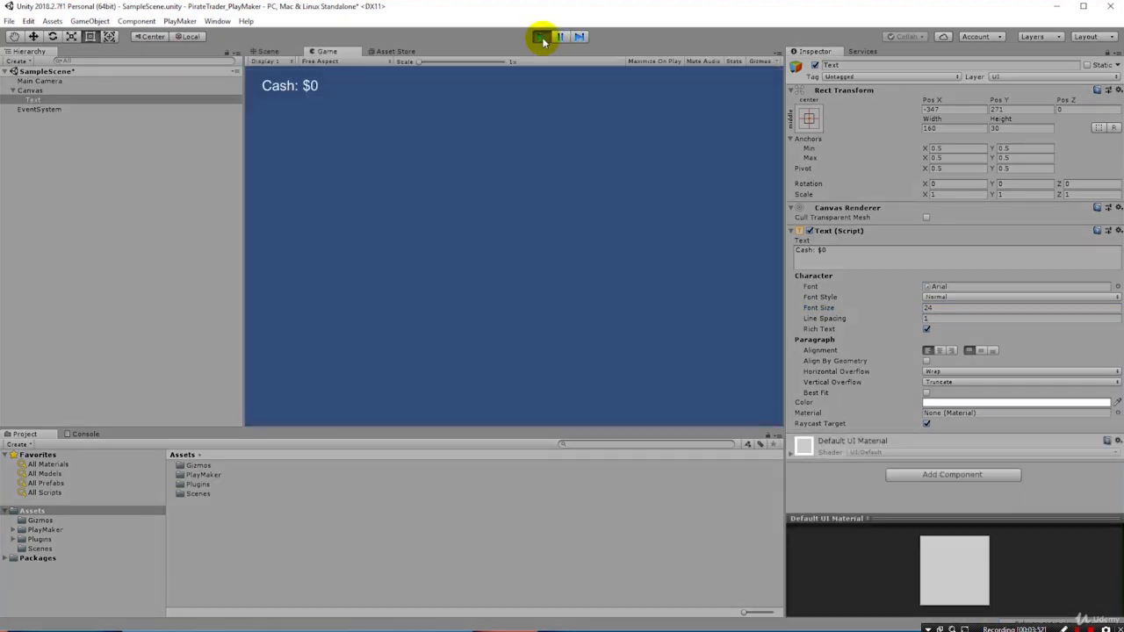
left_click(541, 37)
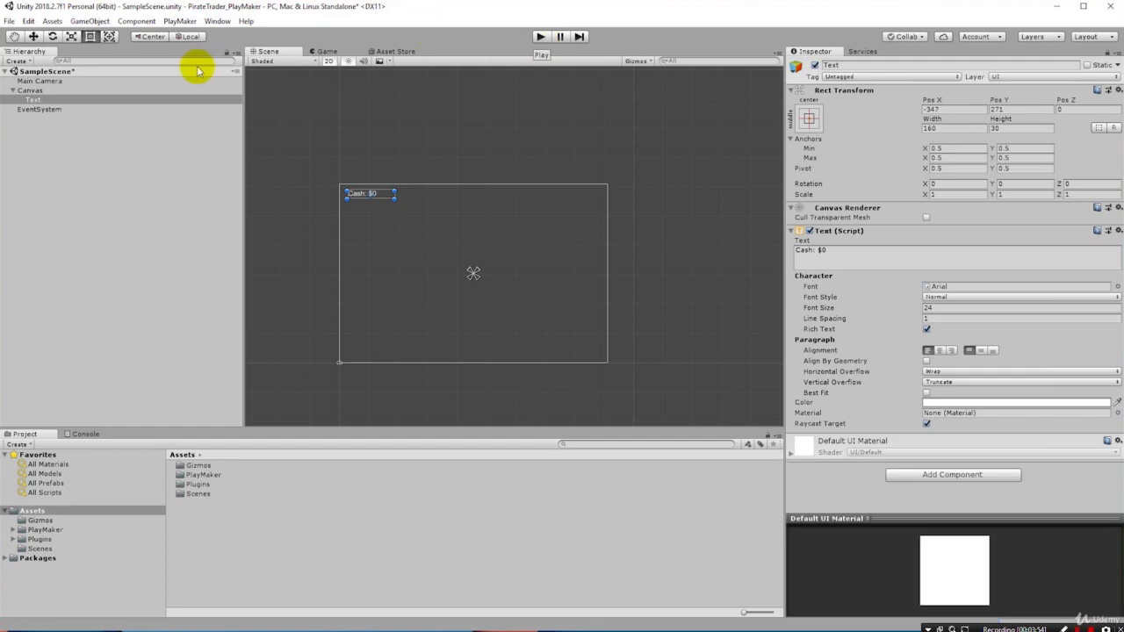
- Rename the Text object under the Canvas as CashText
left_click(32, 101)
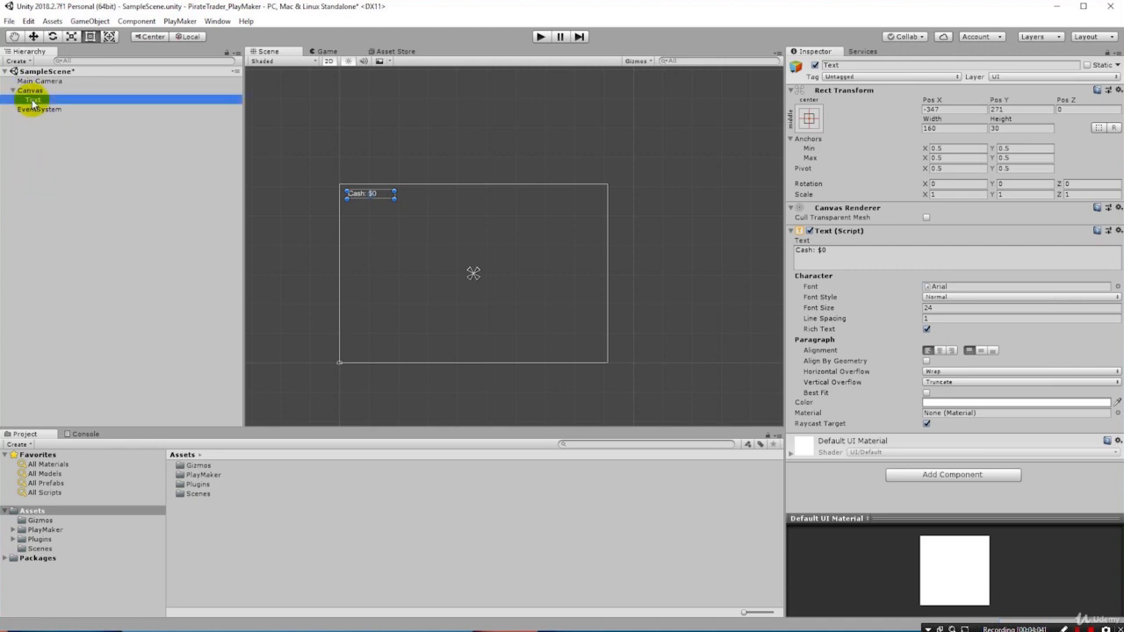
left_click(33, 101)
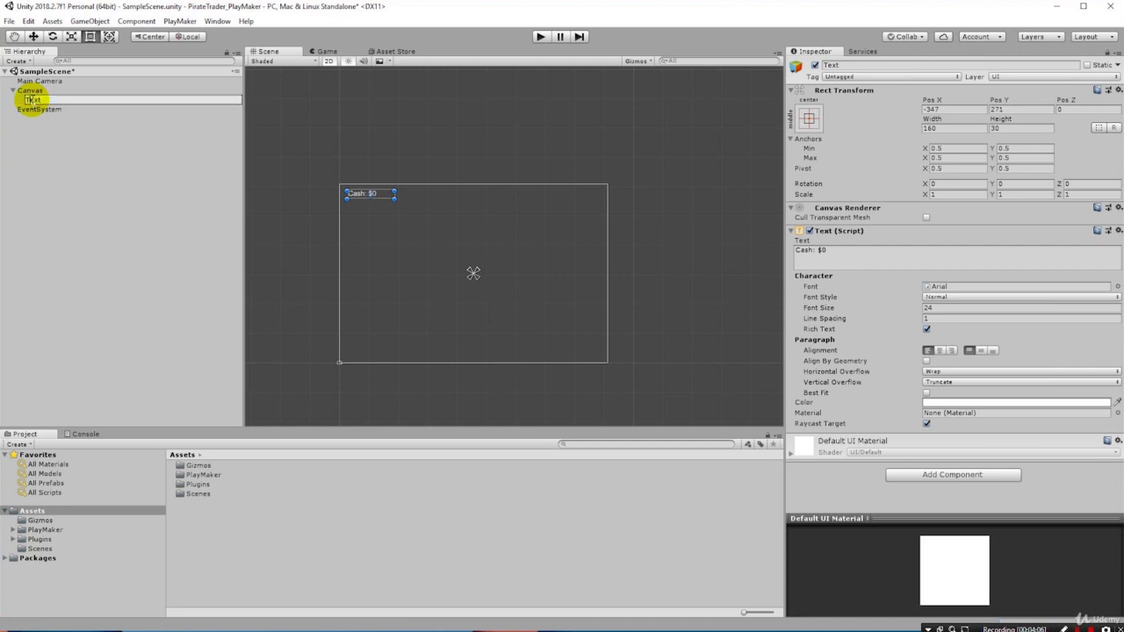
type("CashText")
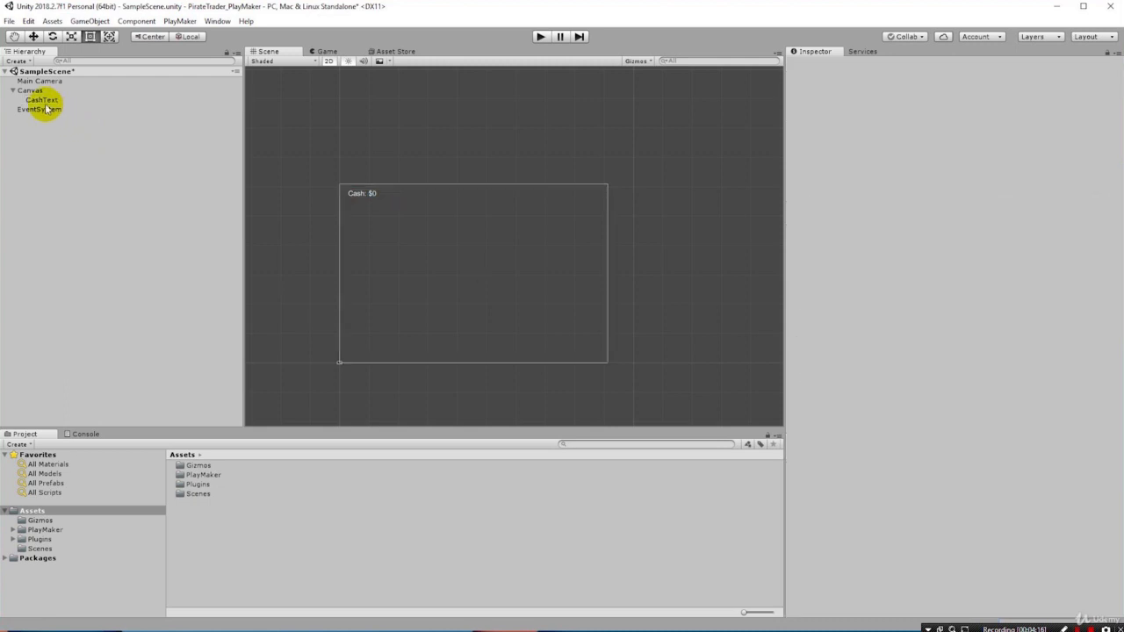
key("Return")
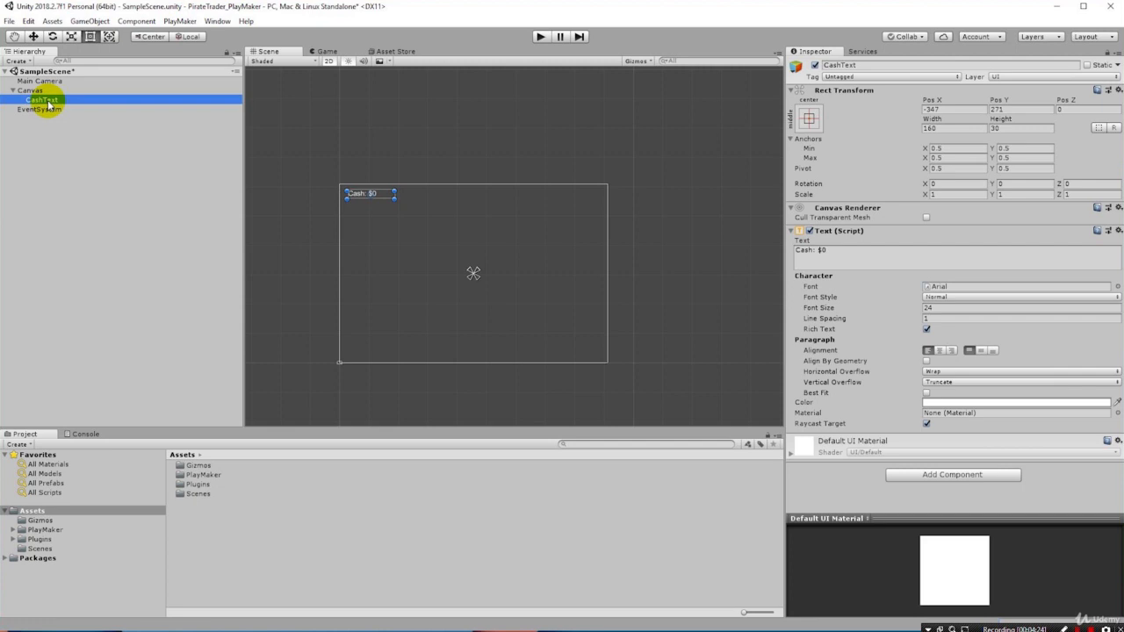
- Duplicate the CashText object and rename the copy as BankText
right_click(48, 106)
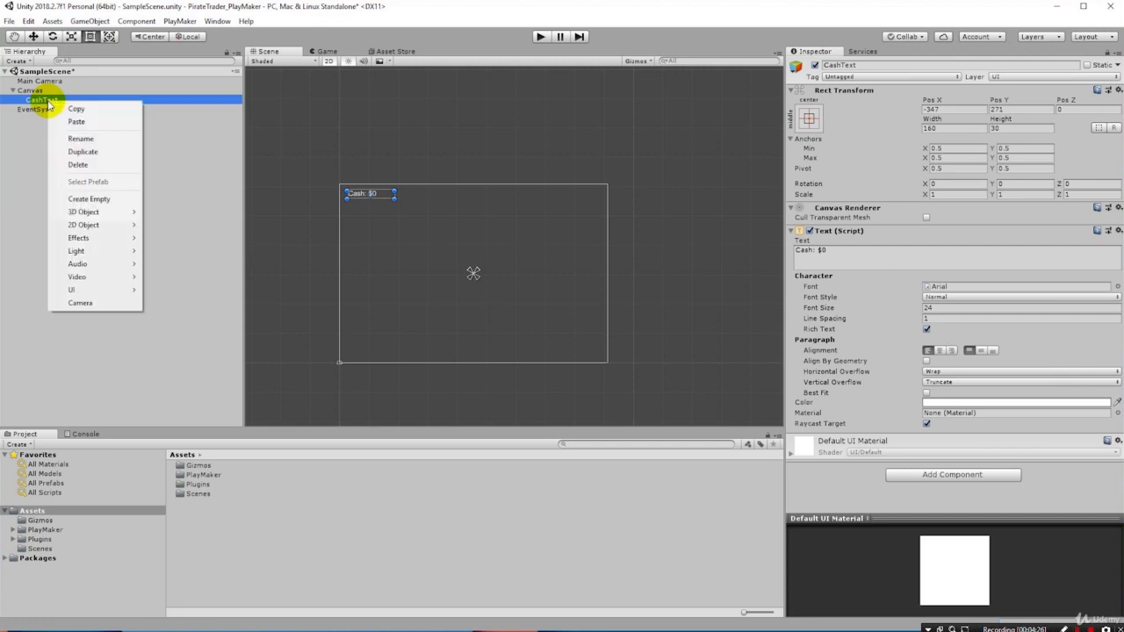
left_click(79, 152)
left_click(35, 108)
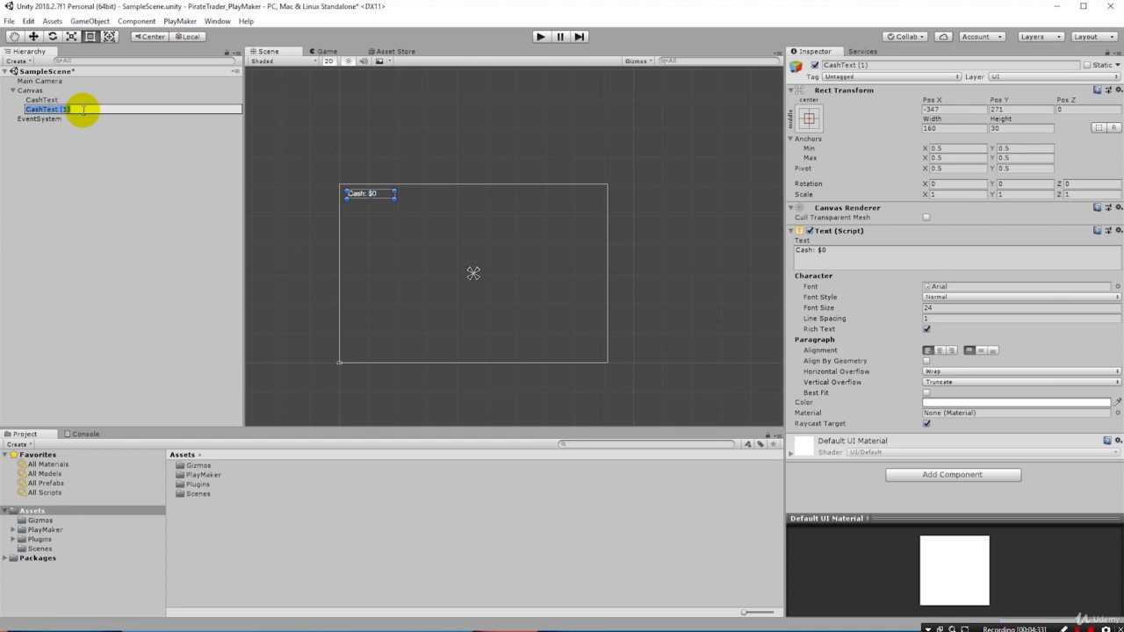
type("BankText")
key("Return")
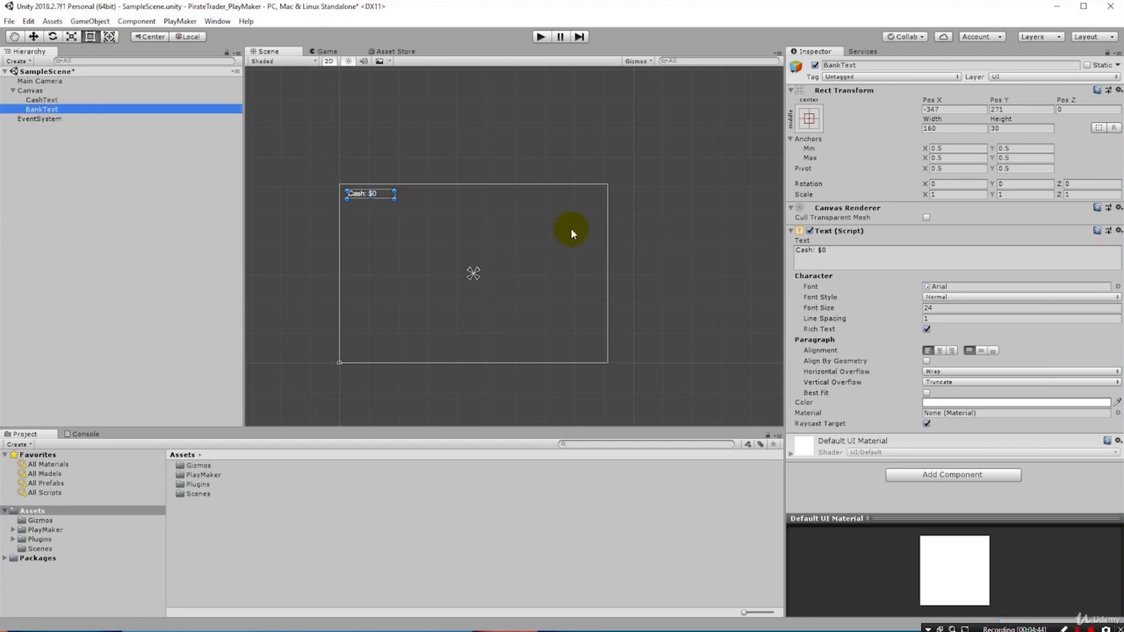
- Change the BankText object's displayed content to "Bank: $0"
left_click(852, 256)
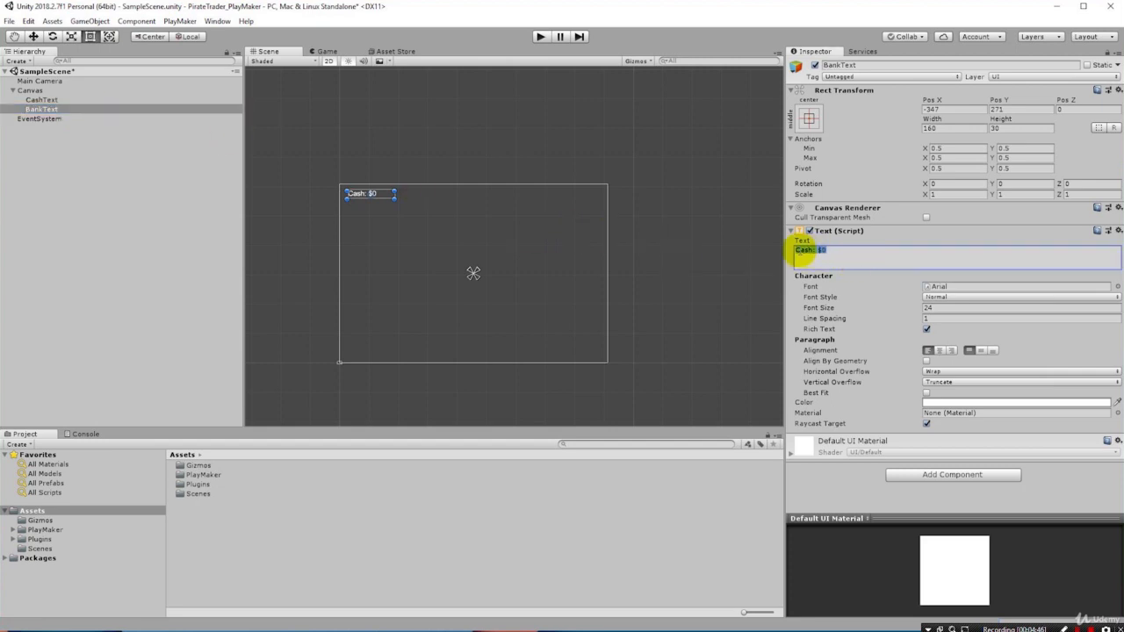
double_click(802, 251)
type("Bank")
left_click(841, 251)
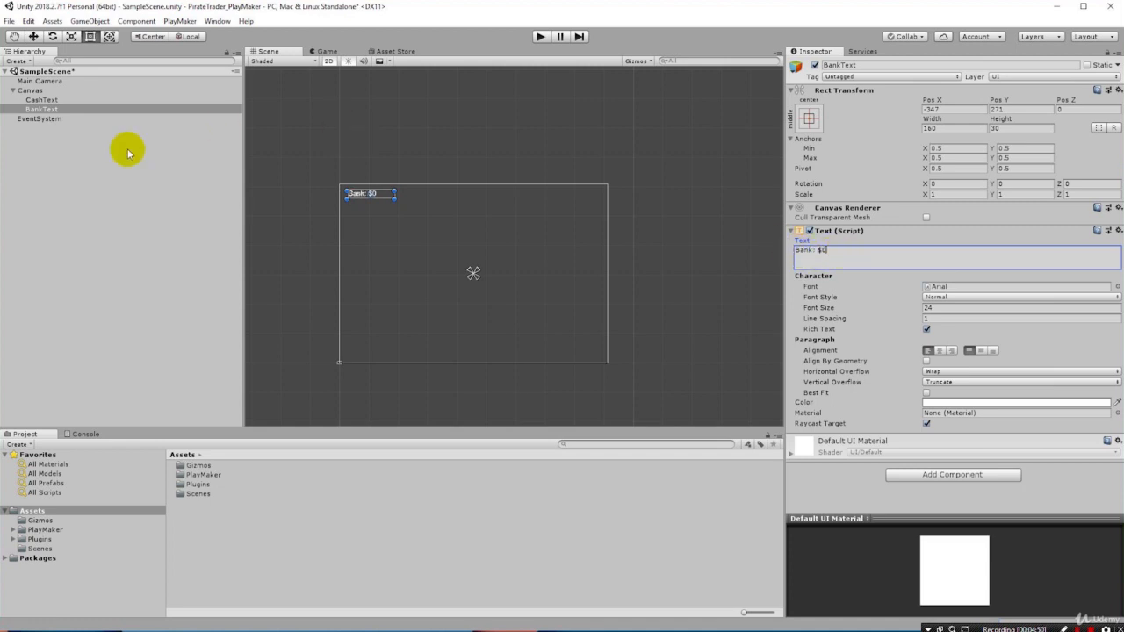
- Move the Bank text directly below the Cash text on the canvas, and select the CashText object
left_click(356, 199)
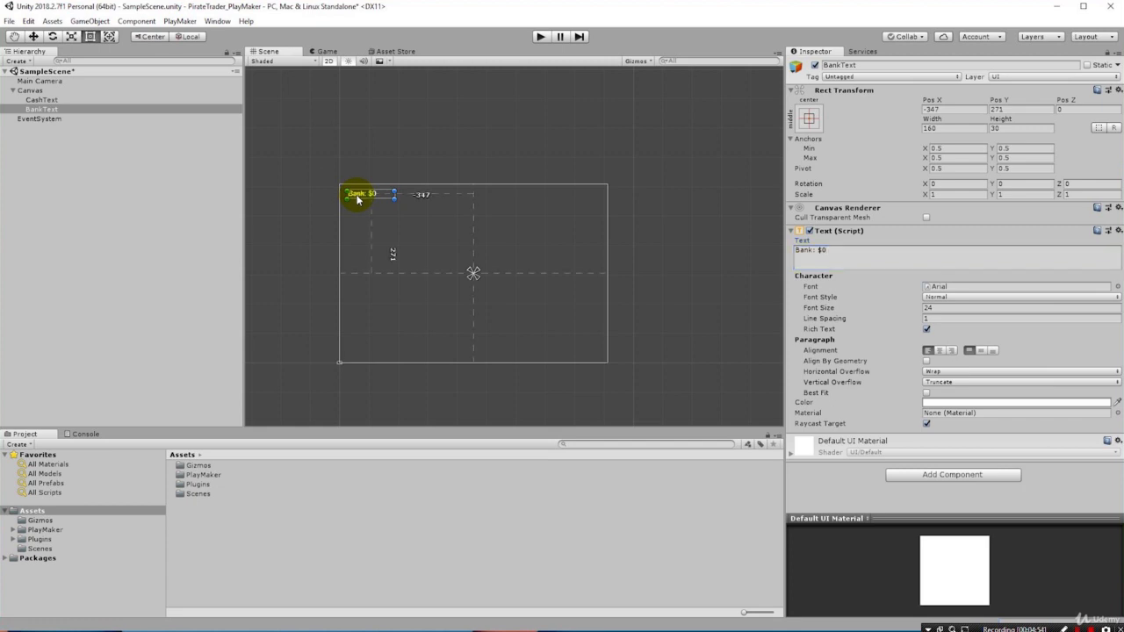
left_click_drag(356, 199, 357, 208)
left_click(360, 206)
left_click(40, 101)
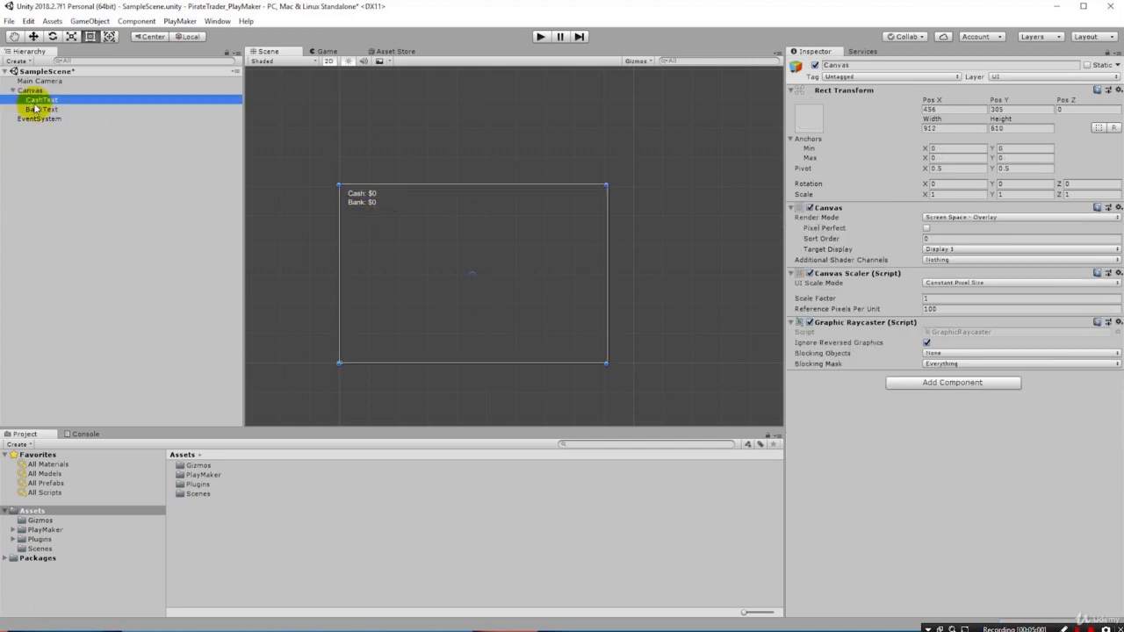
- Duplicate the BankText object and rename the copy as DayText
left_click(37, 110)
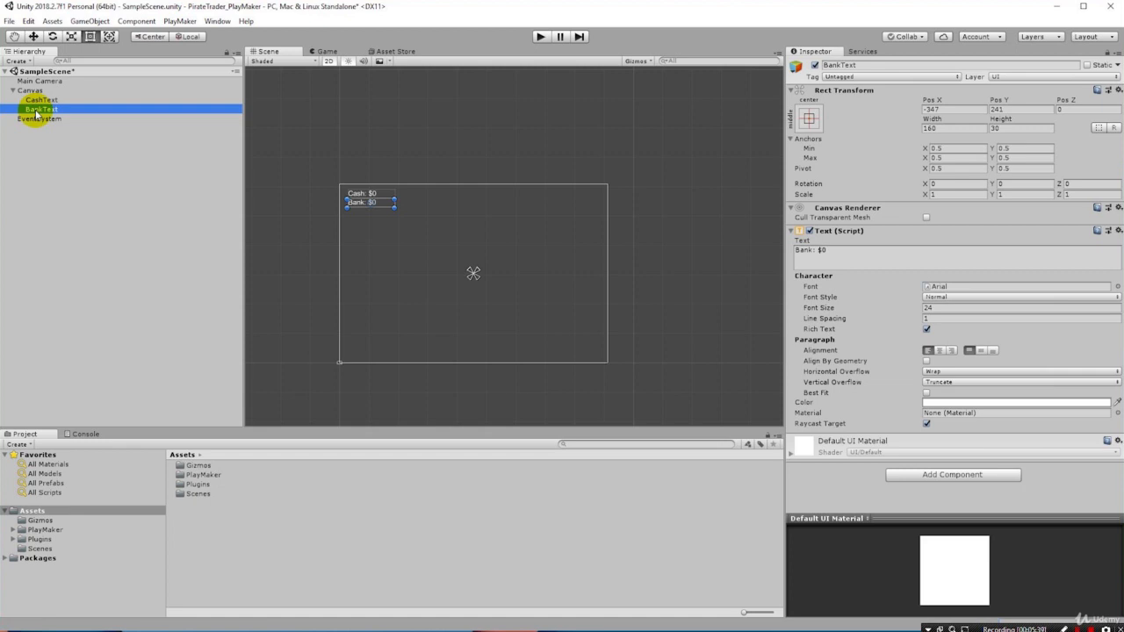
right_click(37, 114)
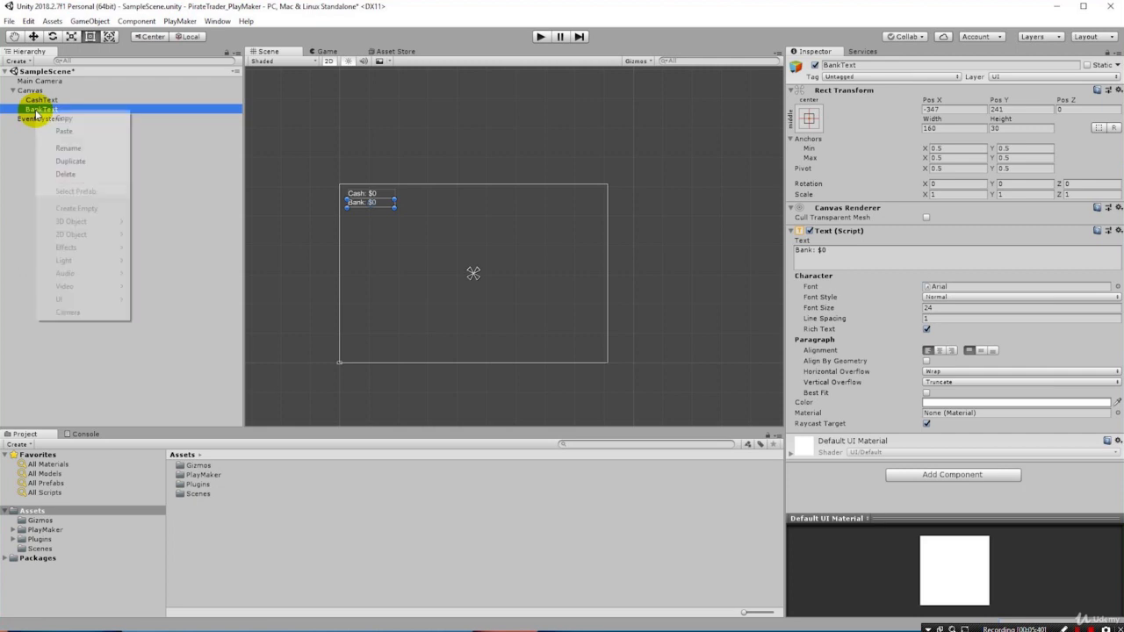
left_click(75, 161)
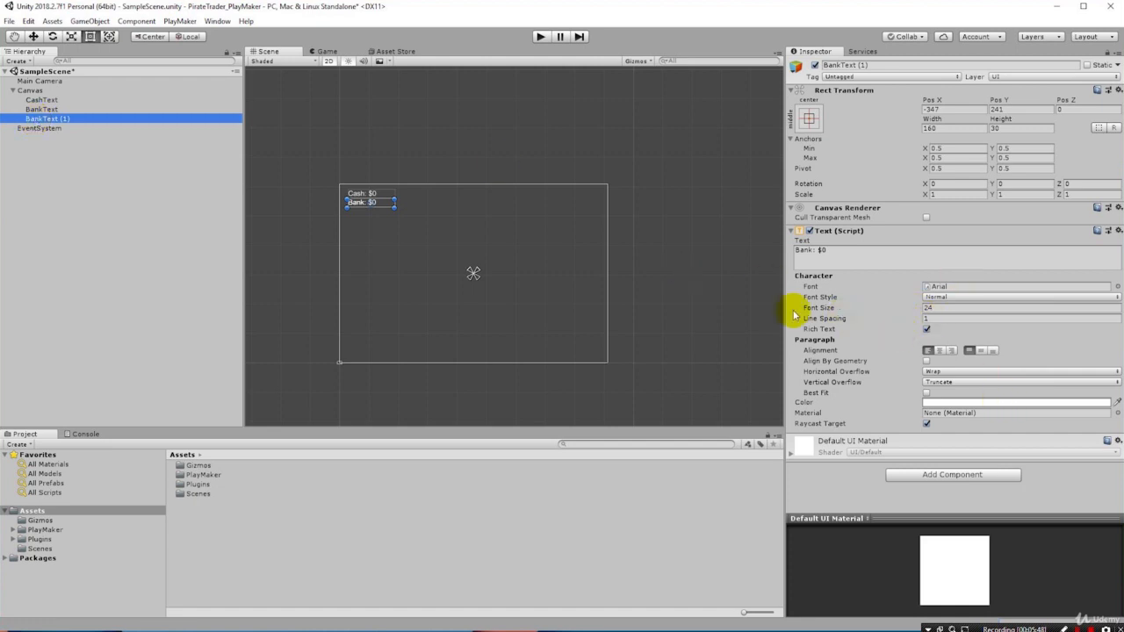
left_click(63, 122)
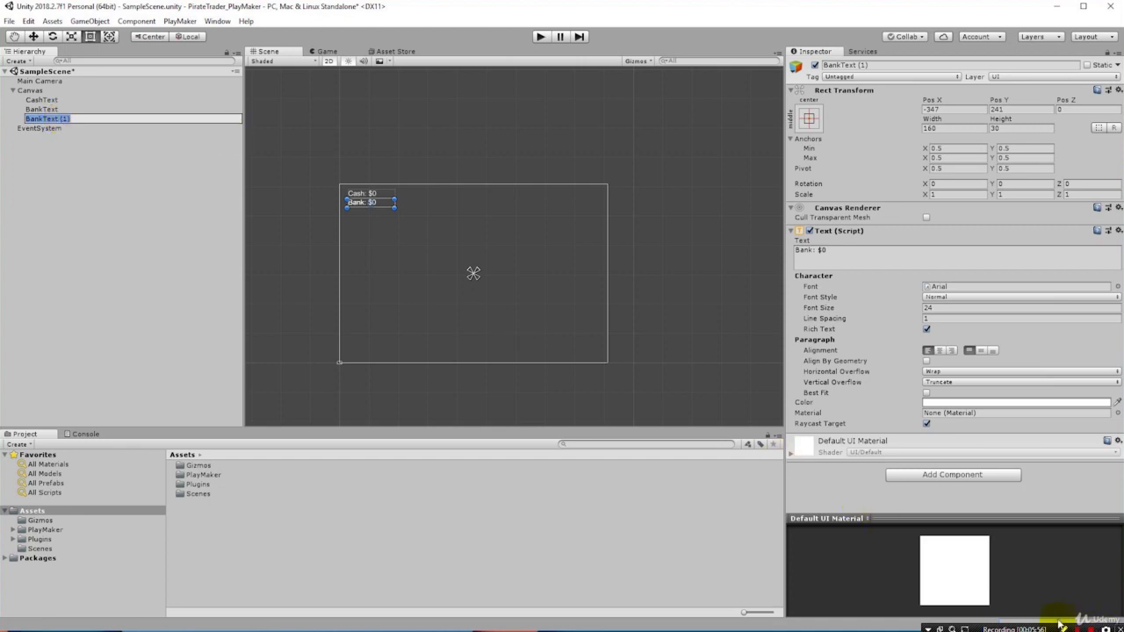
left_click(73, 121)
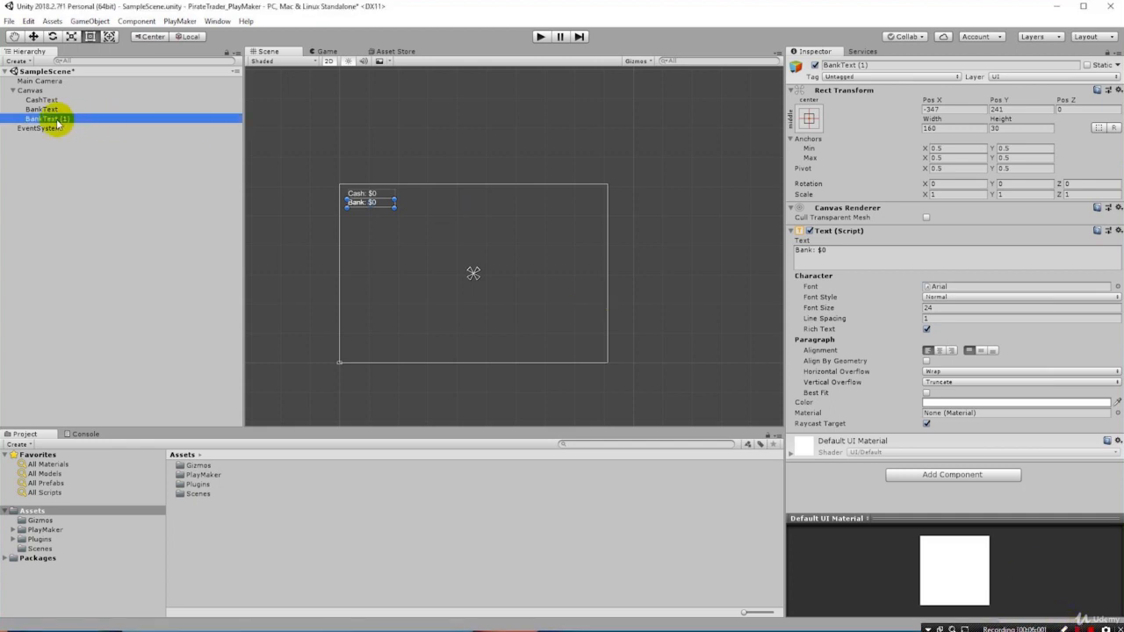
left_click(55, 121)
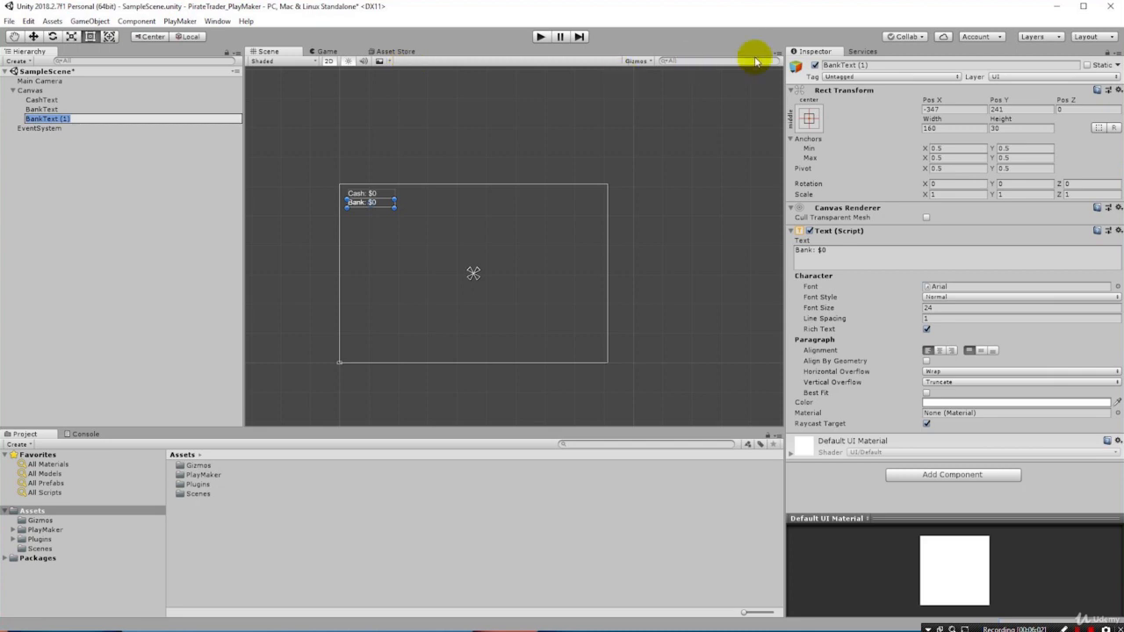
left_click(843, 65)
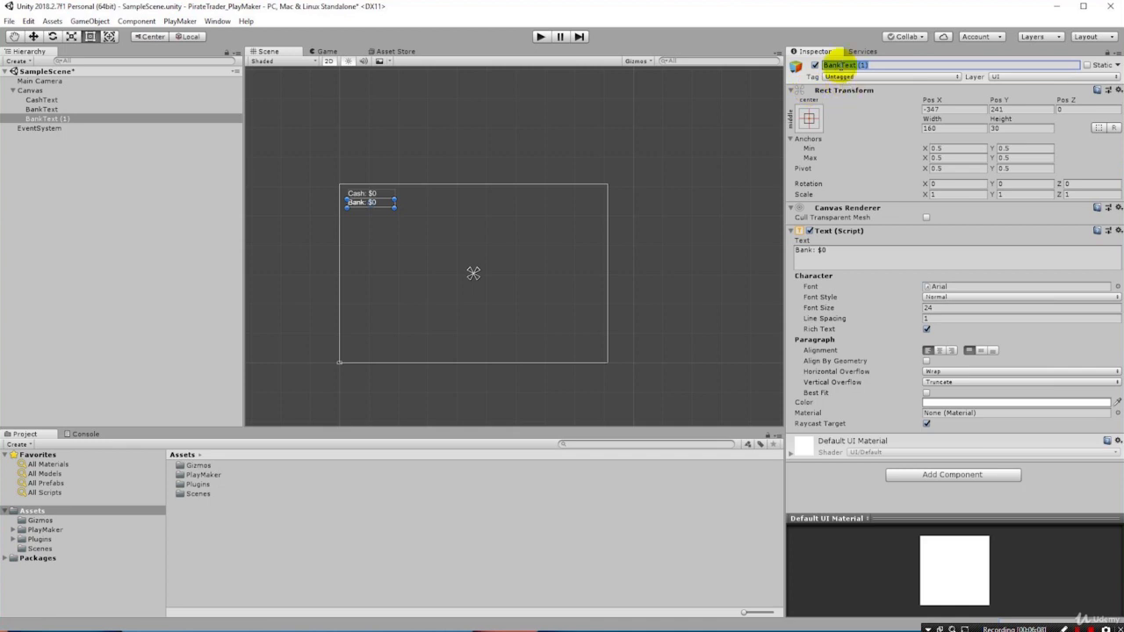
type("DayText")
key("Return")
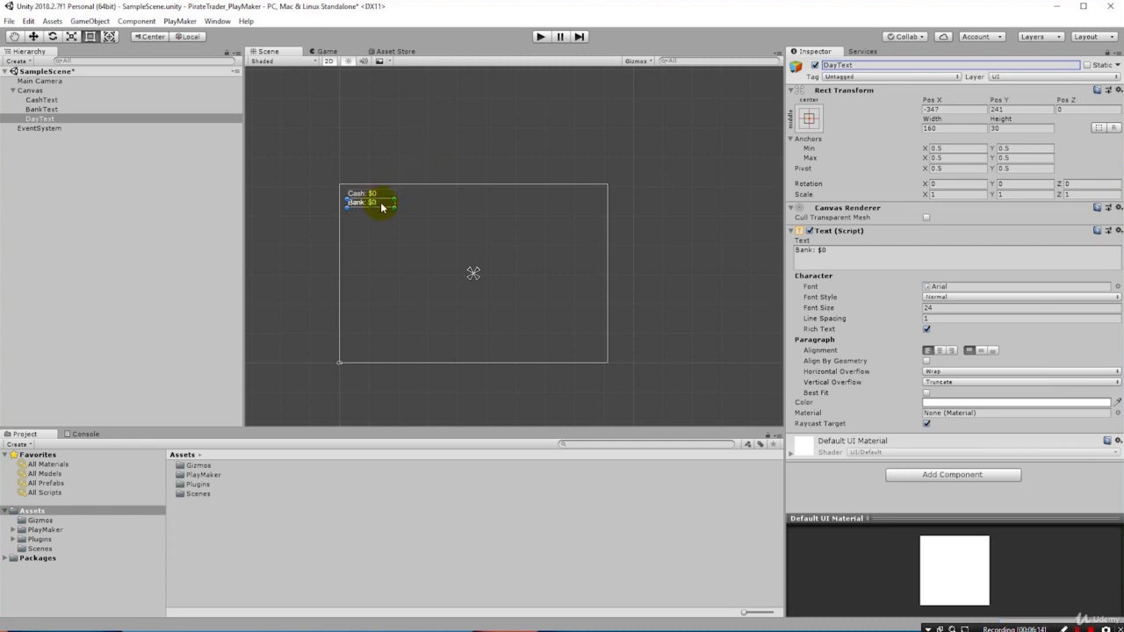
- Move DayText to the canvas's upper-right corner, at about X 355, Y 271, and change its displayed content to "Day #1"
left_click_drag(381, 207, 591, 201)
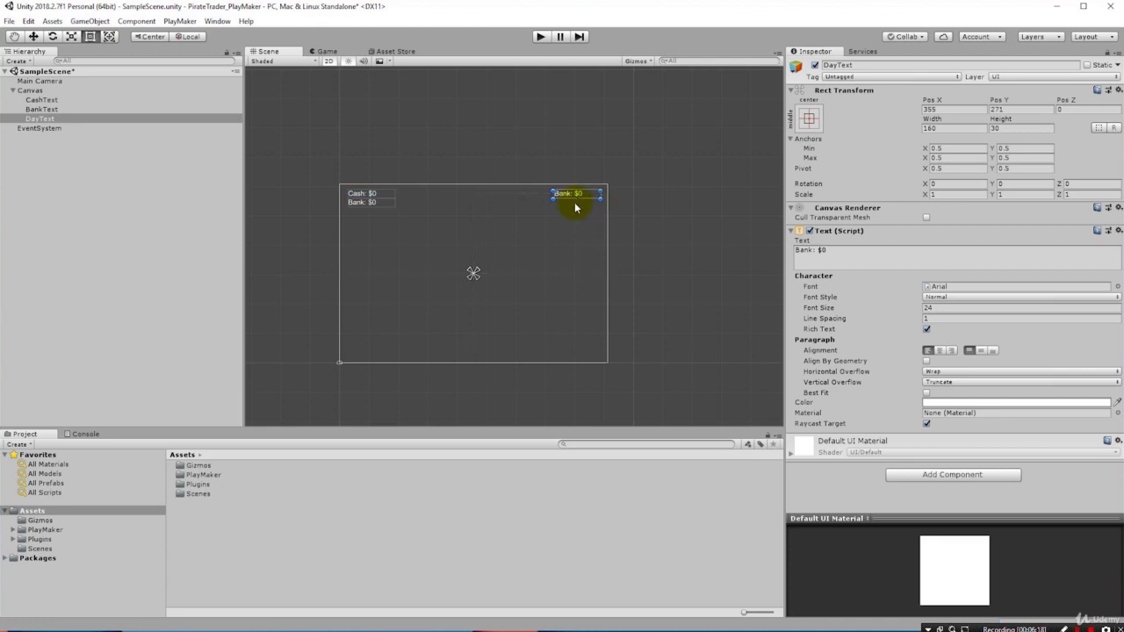
left_click(843, 256)
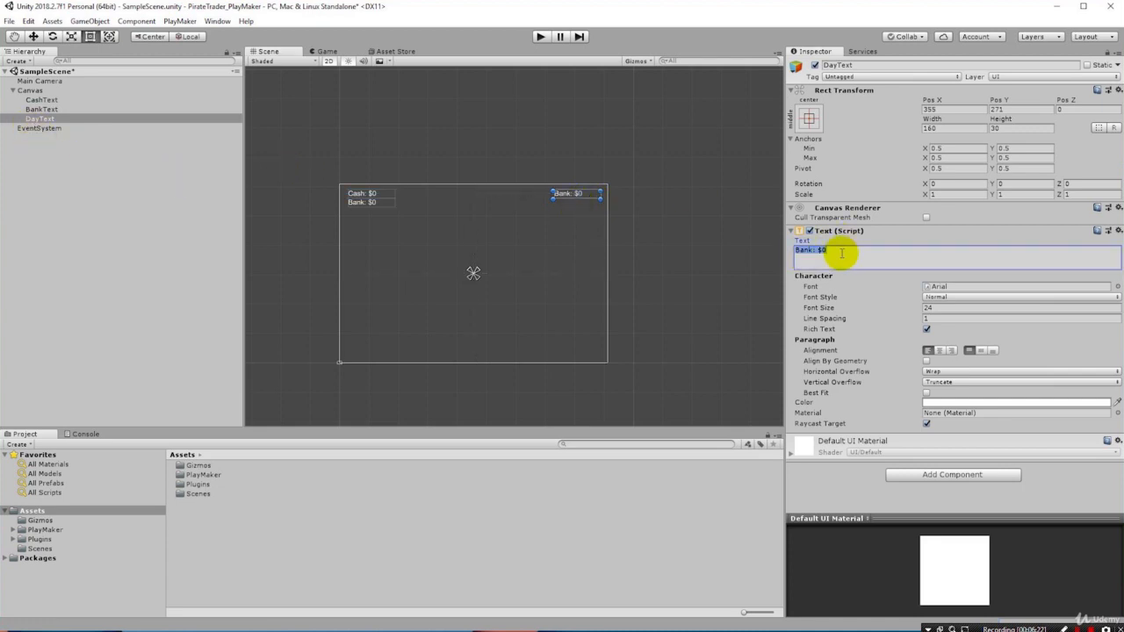
left_click(842, 255)
key("ctrl+a")
type("Day")
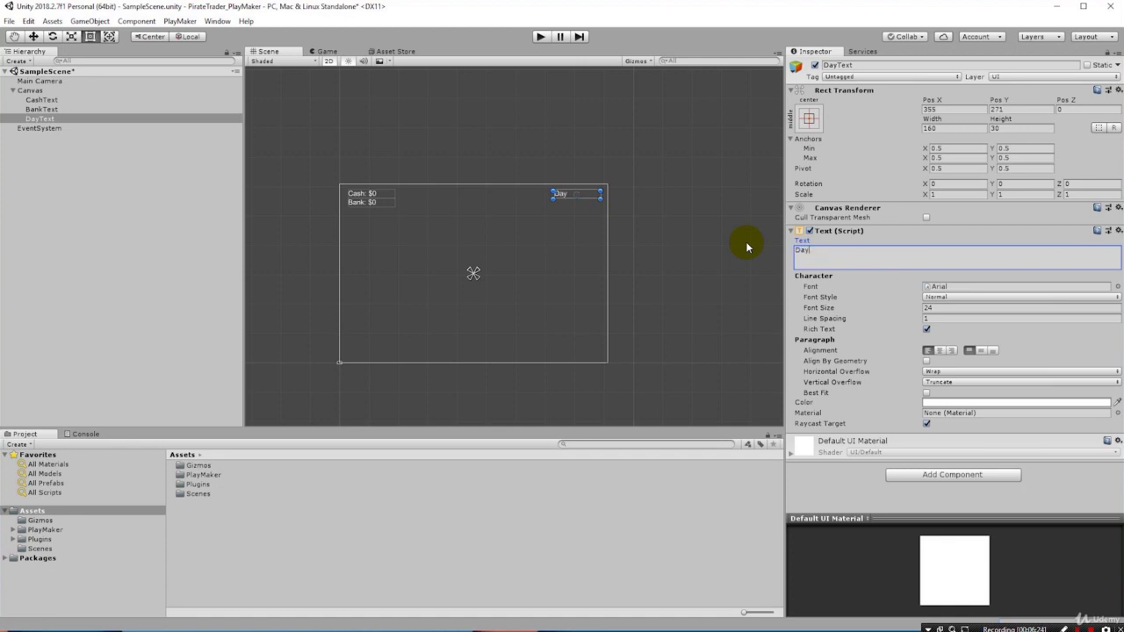
type(" #1")
- Duplicate the DayText object and rename the copy as CurrentCityText
right_click(37, 121)
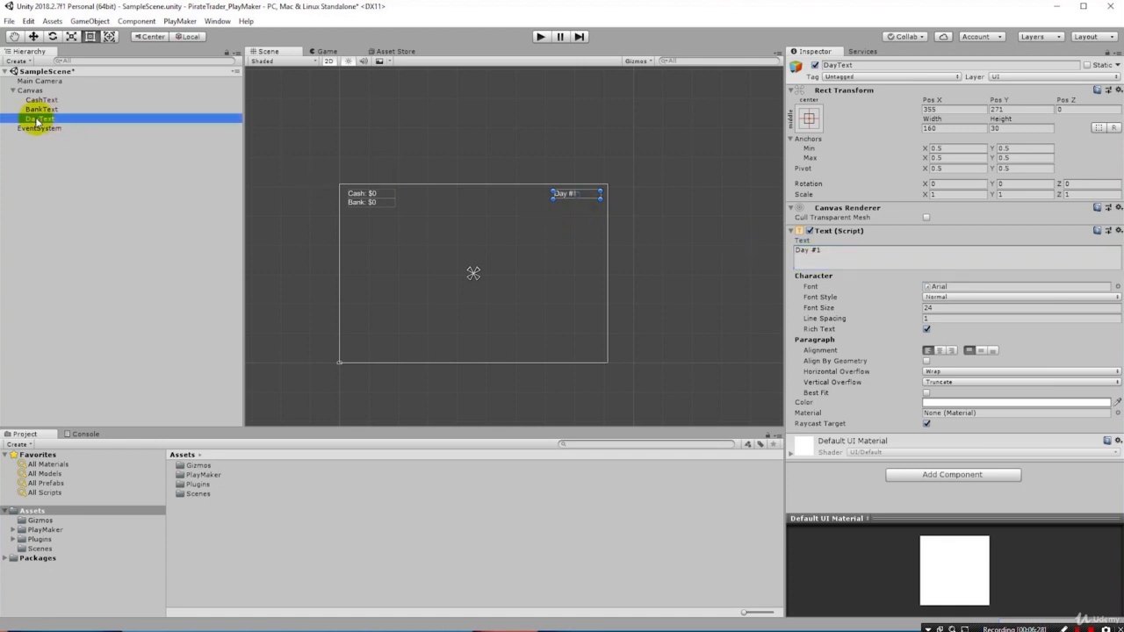
left_click(79, 170)
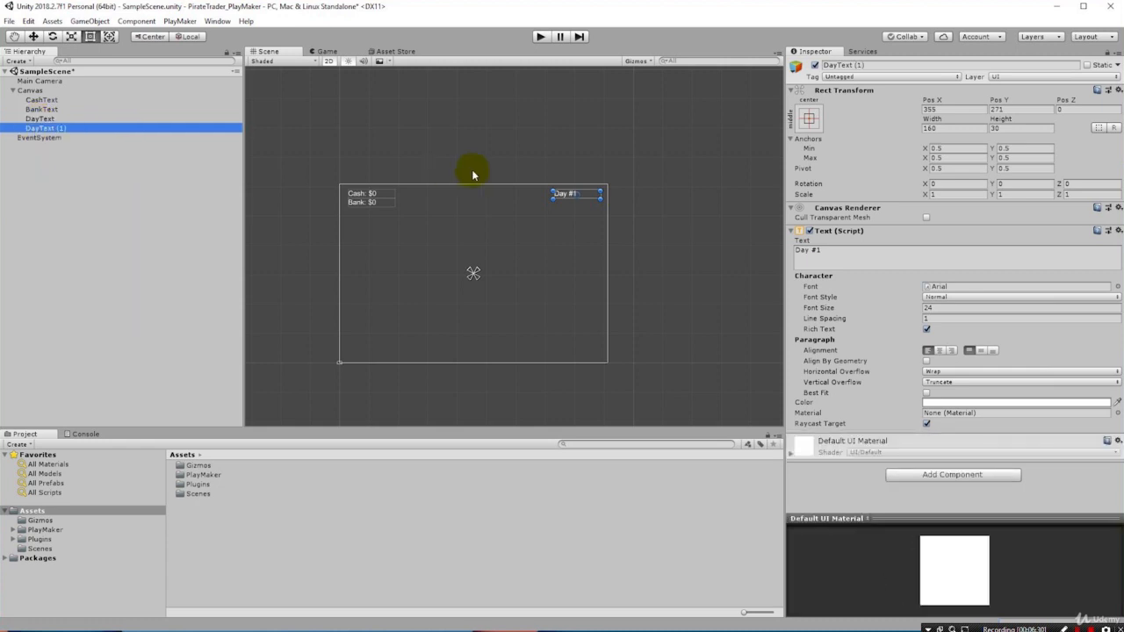
left_click(872, 65)
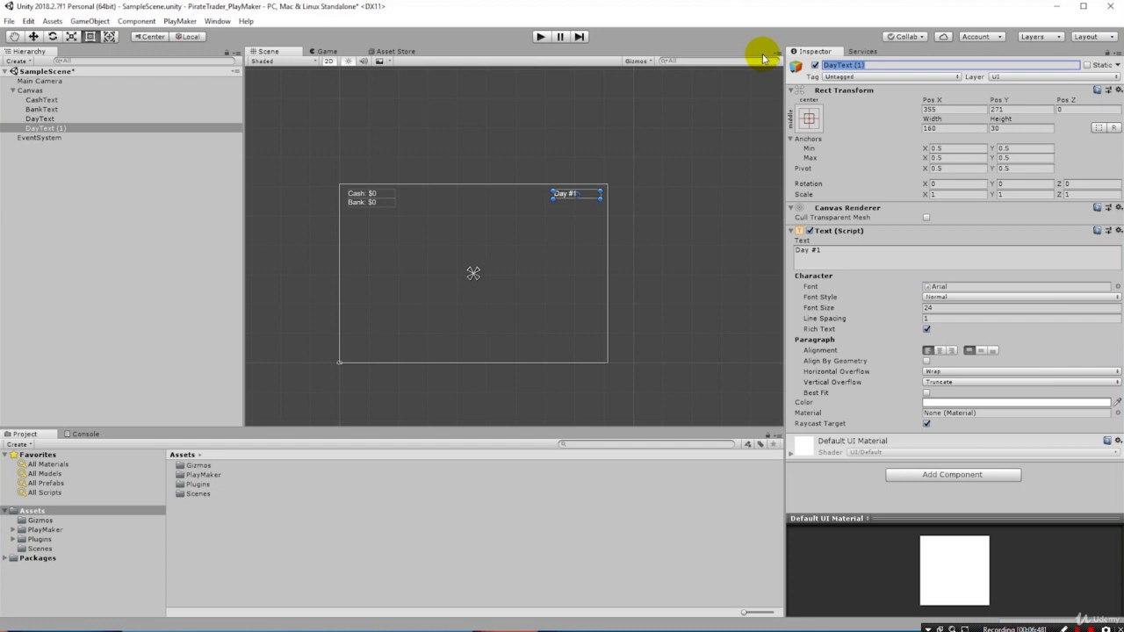
type("Current City")
key("BackSpace")
key("BackSpace")
key("BackSpace")
key("BackSpace")
key("BackSpace")
type("CityText")
key("Return")
- Change the CurrentCityText object's displayed content to "Current City: Hong Kong"
left_click(838, 252)
key("ctrl+a")
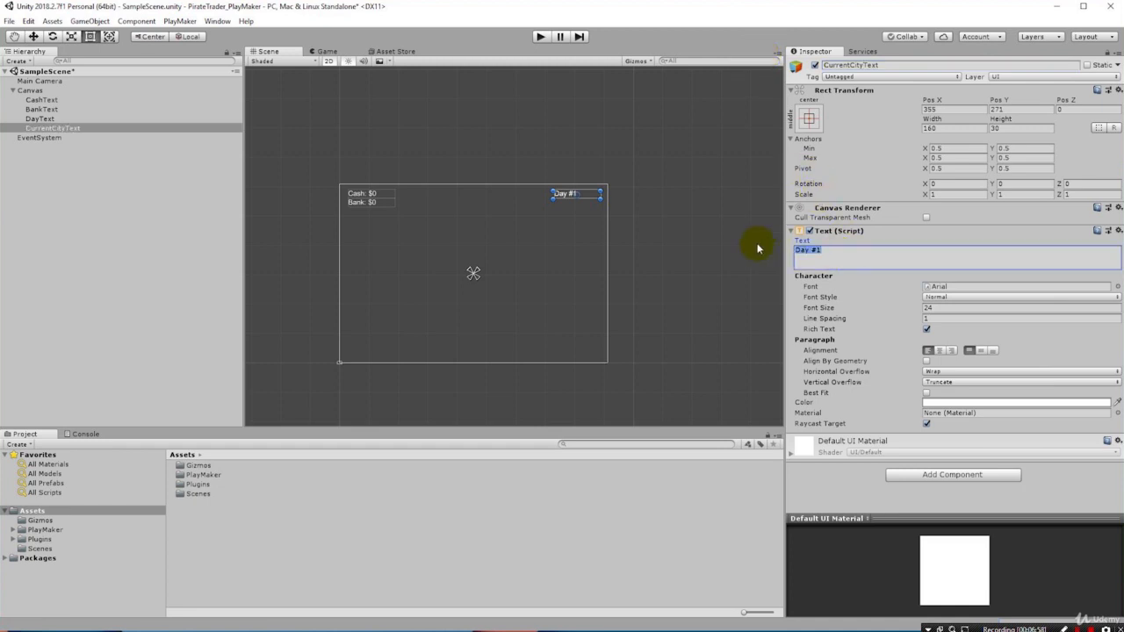
type("Current City: Hong Kong")
- Move the current city text directly below the Day text and enlarge its box to about 301 by 40
left_click(589, 198)
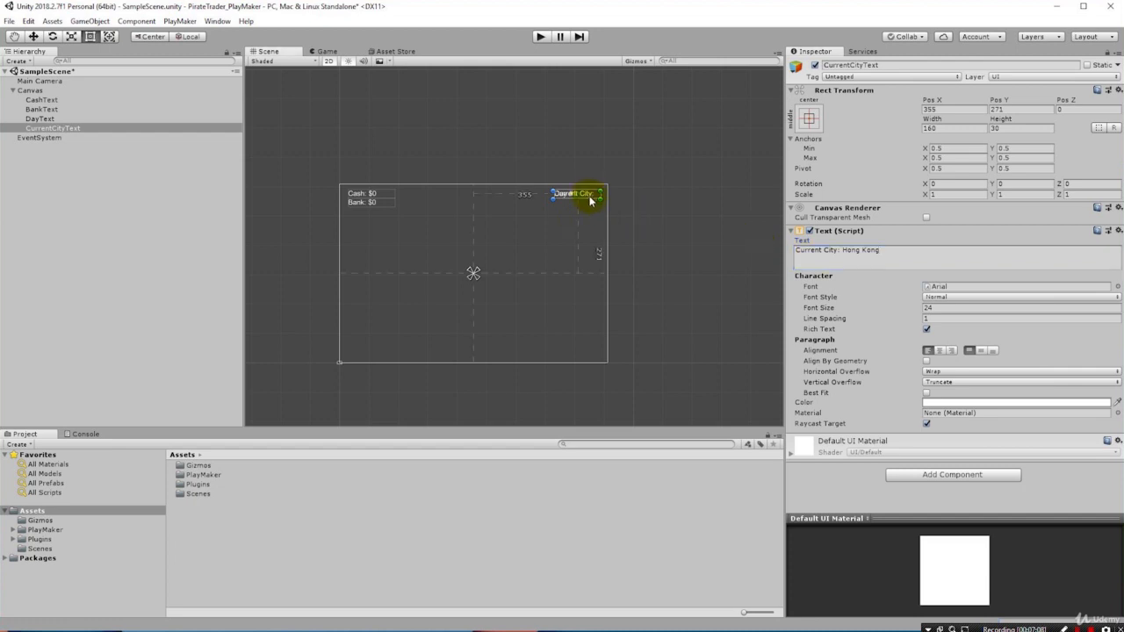
left_click_drag(589, 199, 590, 206)
mouse_move(591, 204)
left_mouse_down()
mouse_move(548, 202)
mouse_move(601, 209)
left_mouse_up()
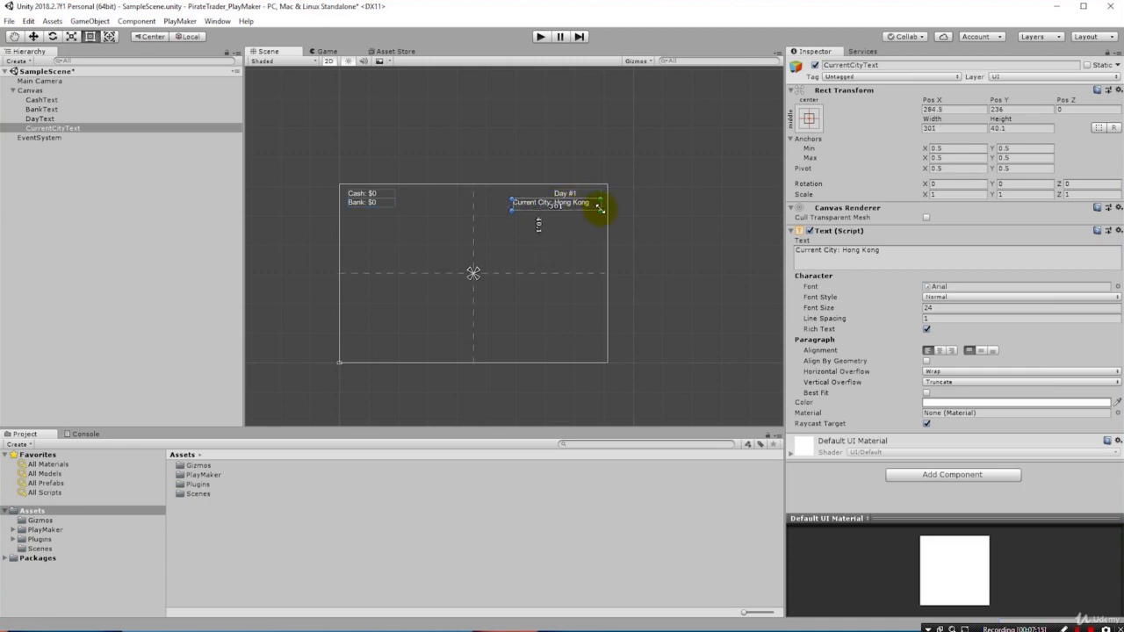
- Right-align the text of both DayText and CurrentCityText
left_click(581, 198, "shift")
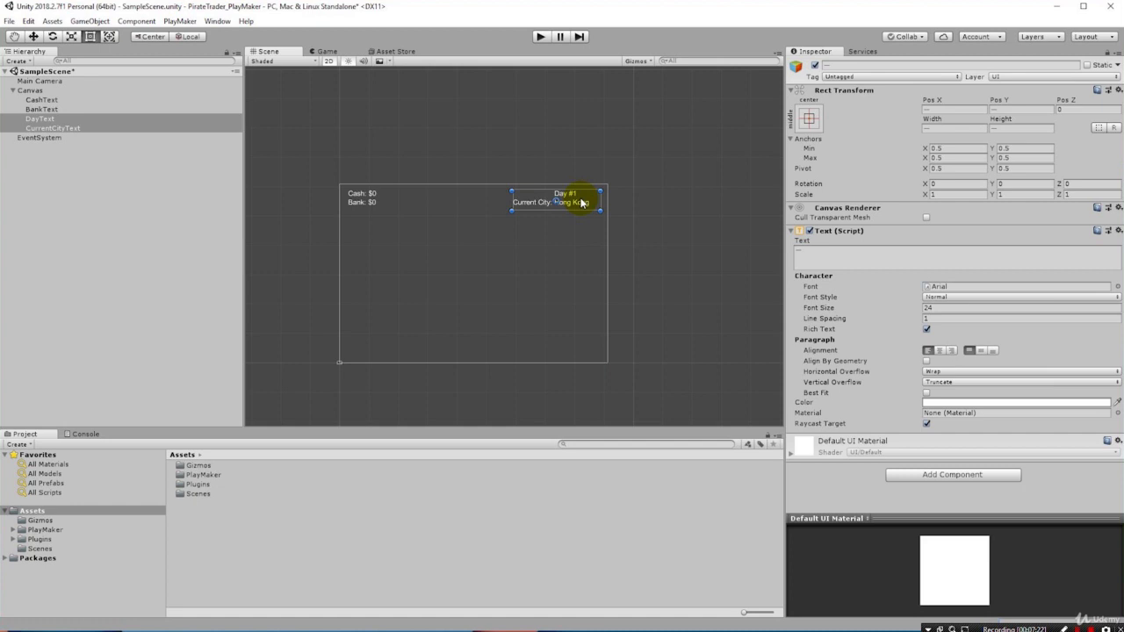
left_click(40, 109)
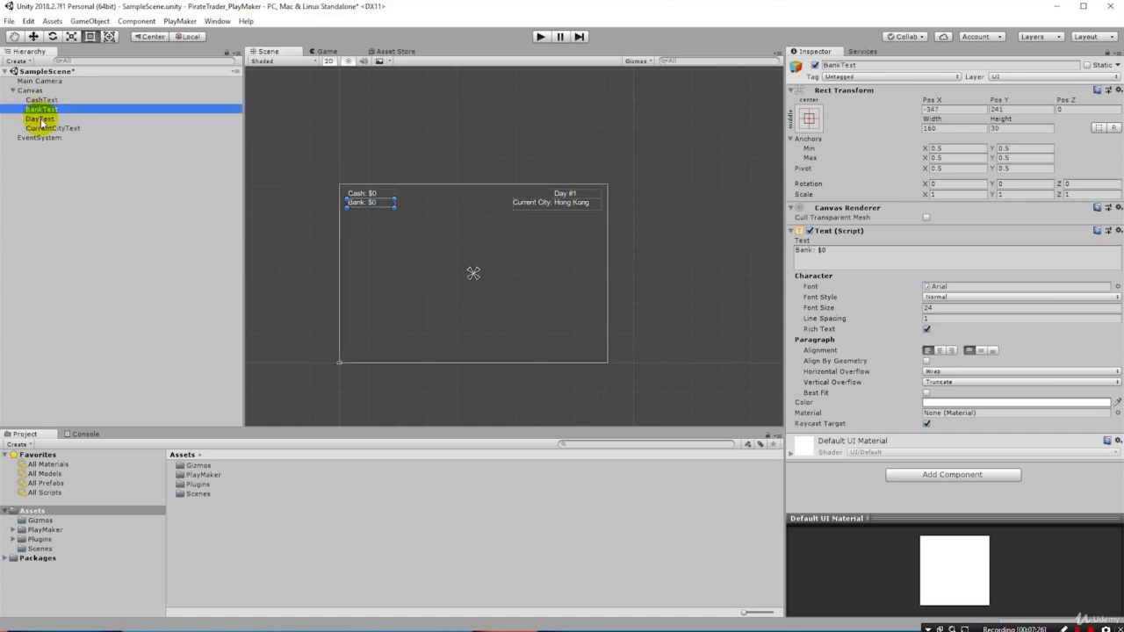
left_click(40, 119)
left_click(44, 128, "shift")
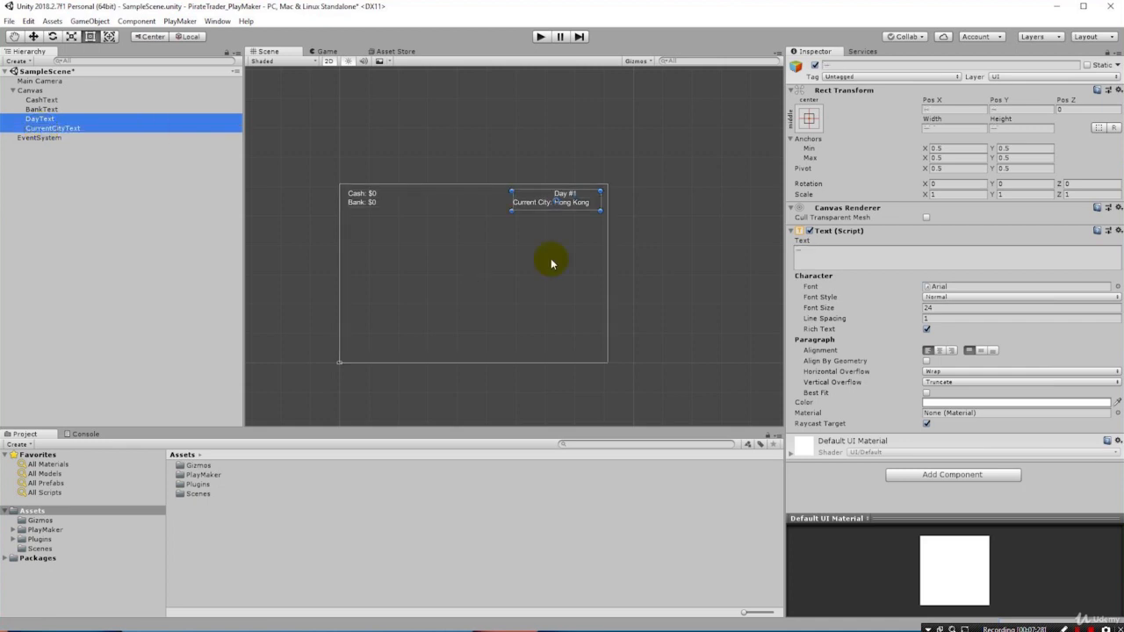
left_click(953, 351)
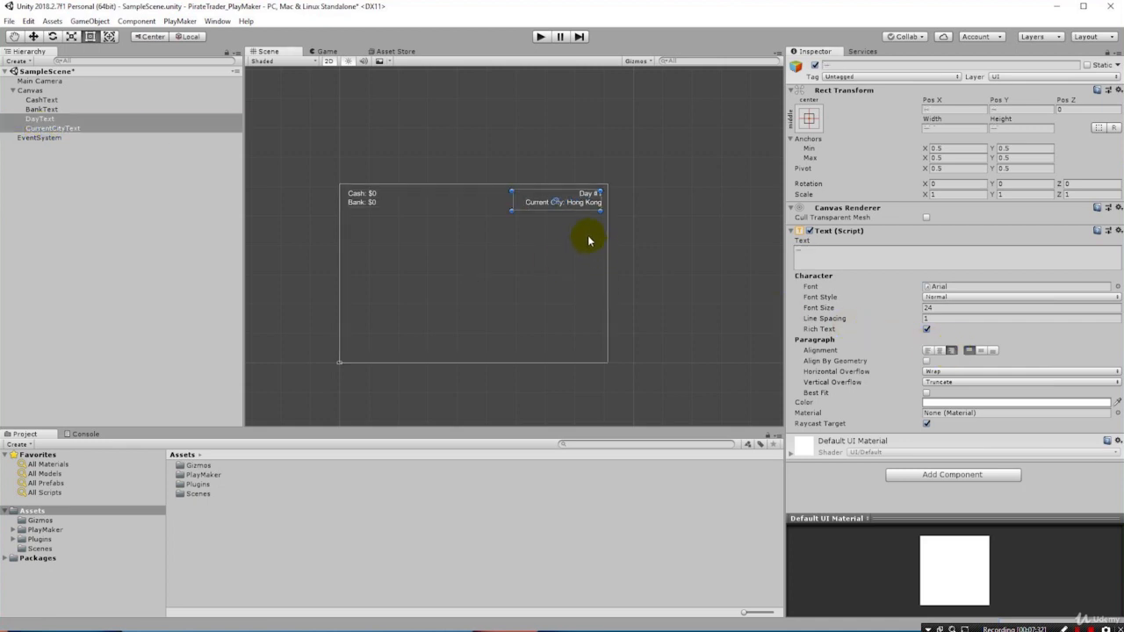
left_click(588, 235)
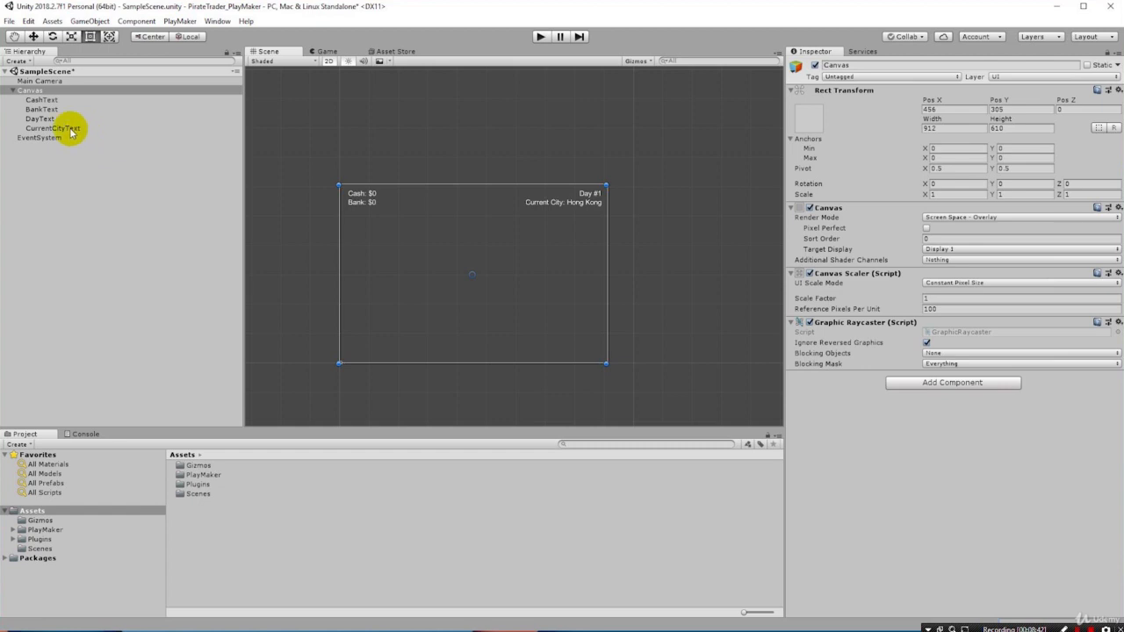
- Add a UI button as a child of CashText and move it below the Bank label, to about X 71, Y -129
left_click(24, 99)
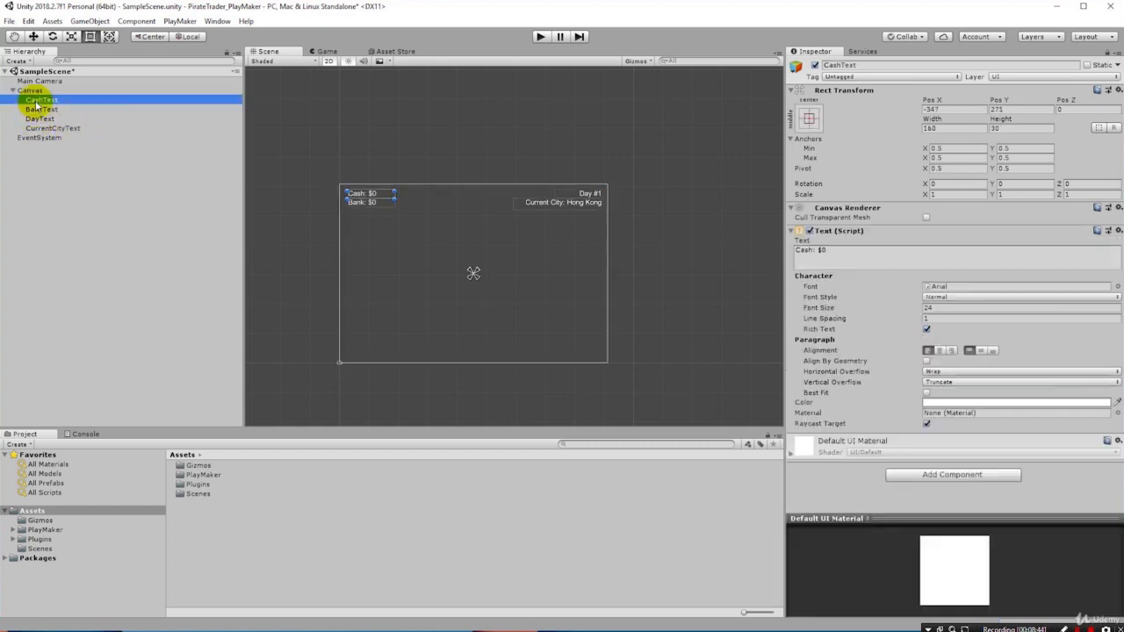
right_click(23, 99)
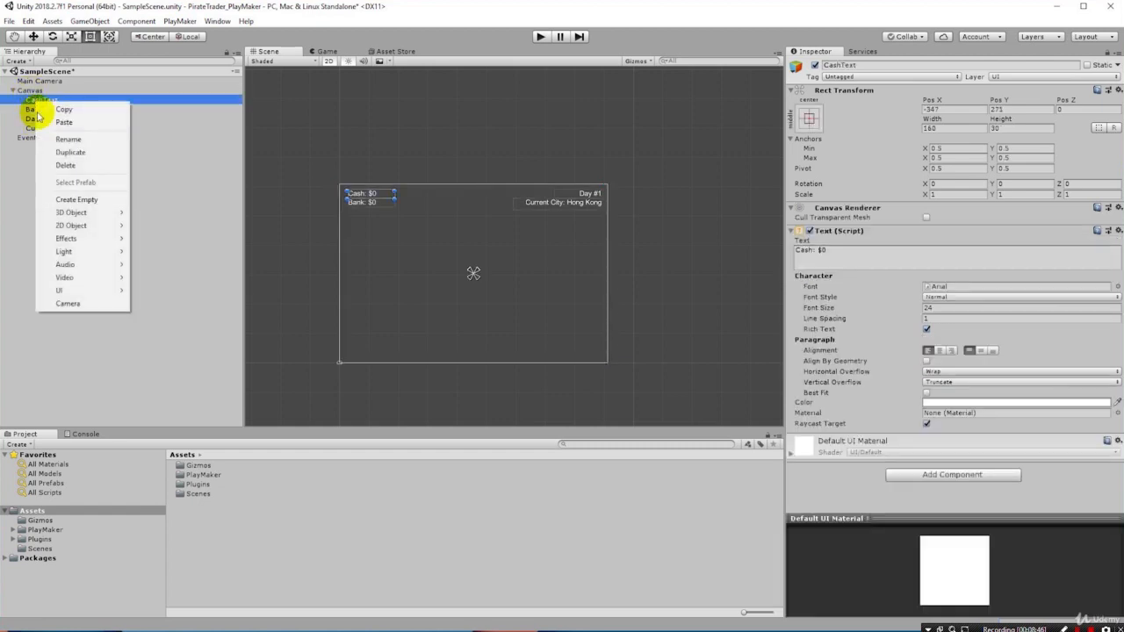
mouse_move(68, 290)
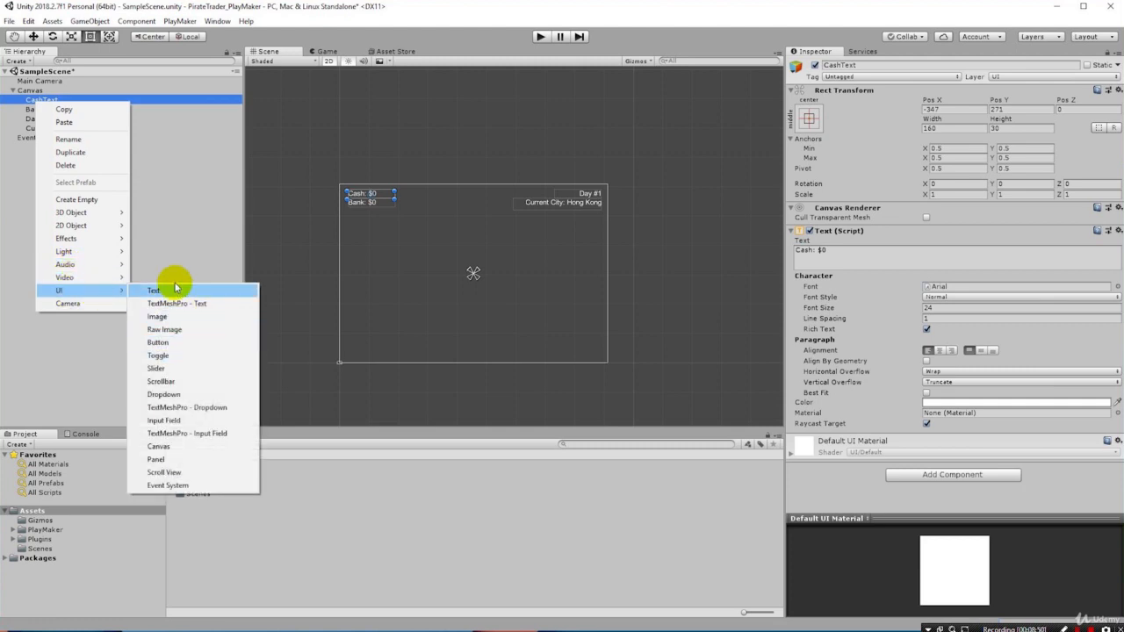
left_click(158, 341)
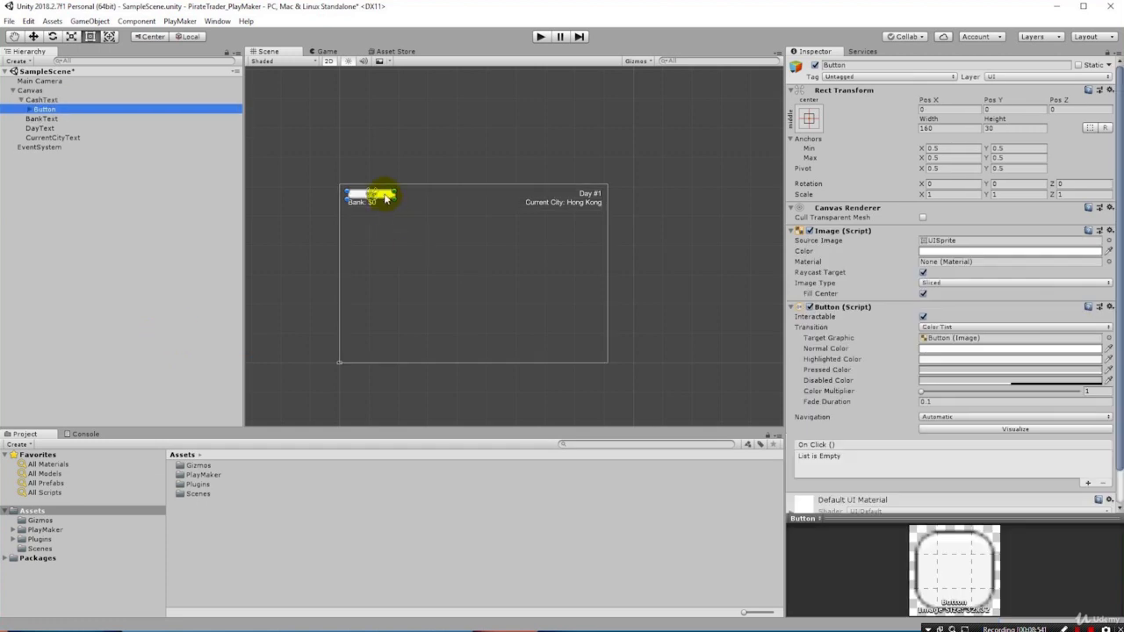
left_click_drag(385, 199, 403, 235)
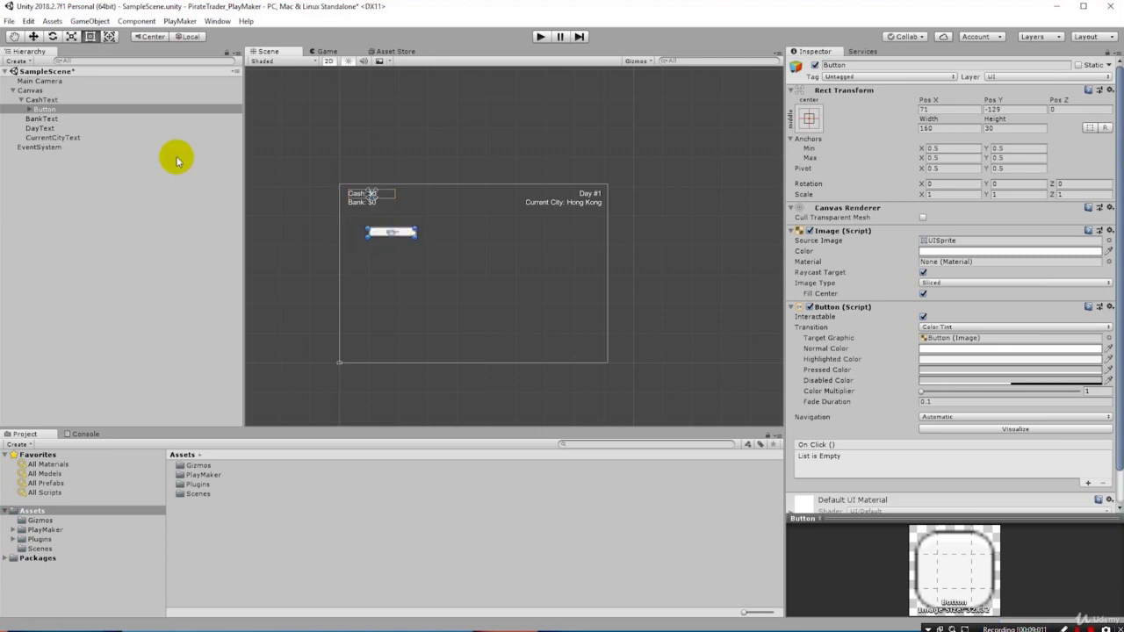
- Rename the new button under CashText as TravelButton
left_click(43, 111)
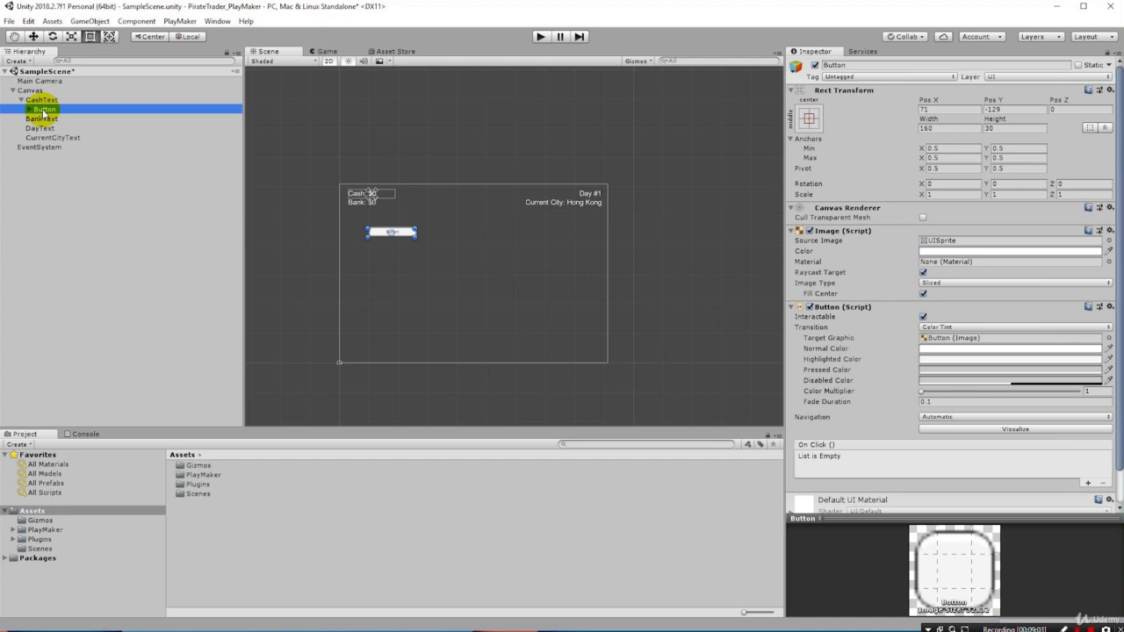
left_click(43, 110)
double_click(43, 110)
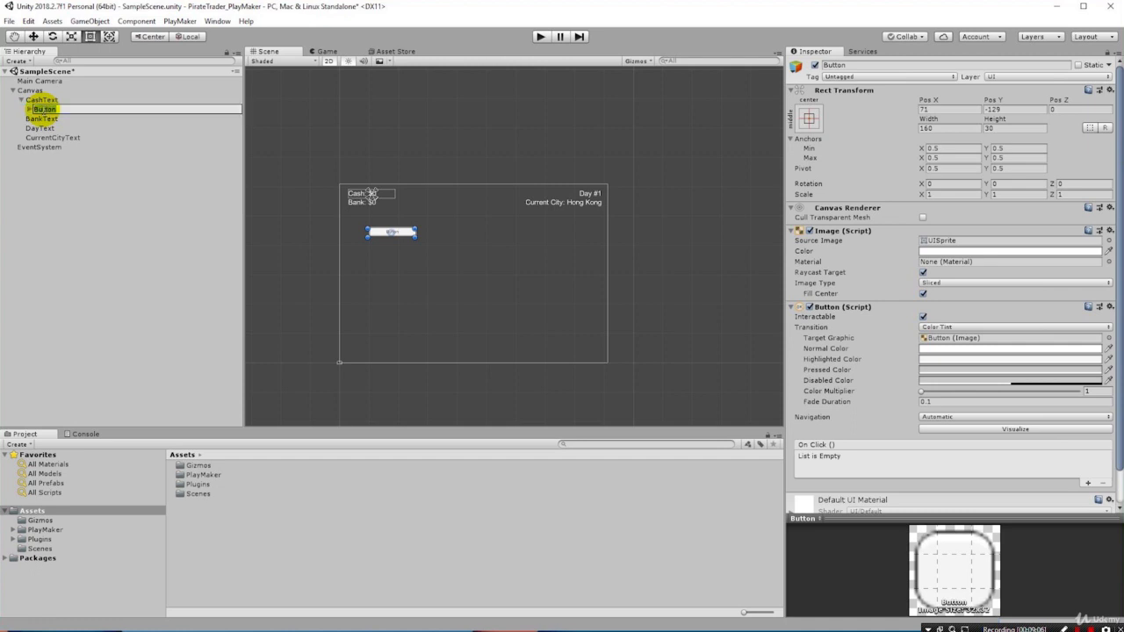
type("TravelButton")
left_click(79, 156)
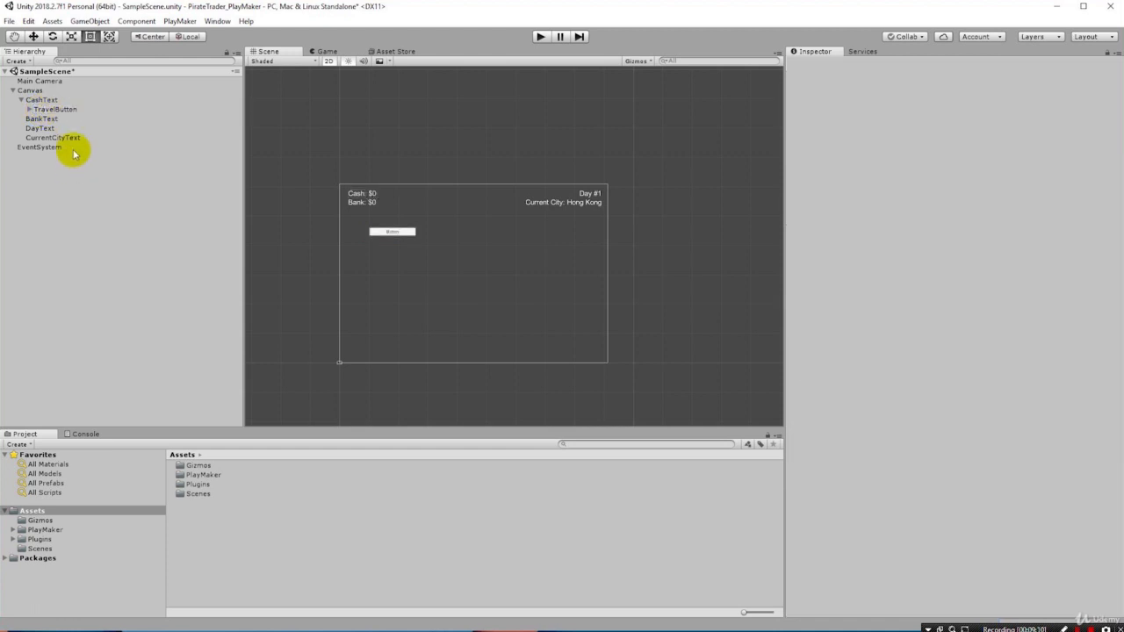
- Change the displayed content of TravelButton's child Text object to "Travel to Shanghi"
left_click(52, 110)
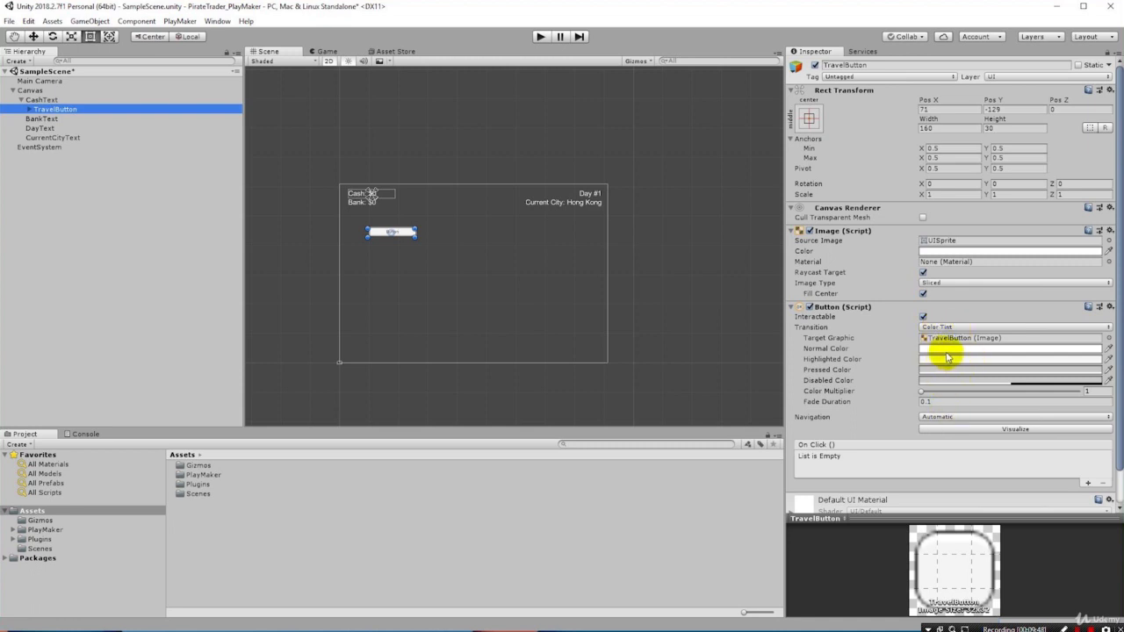
left_click(29, 109)
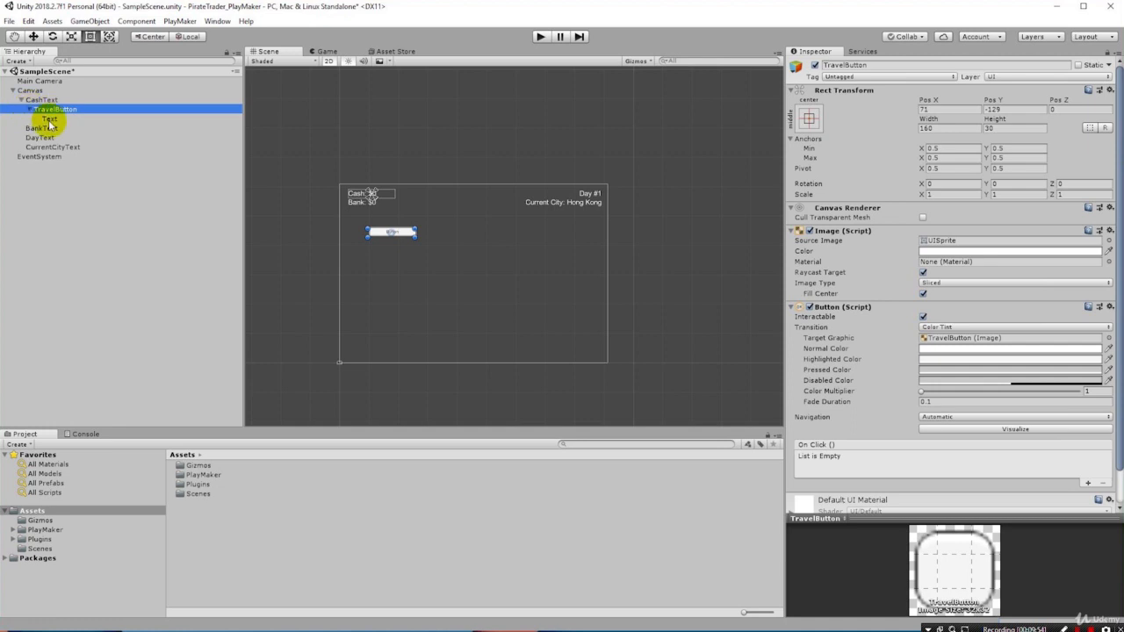
left_click(49, 120)
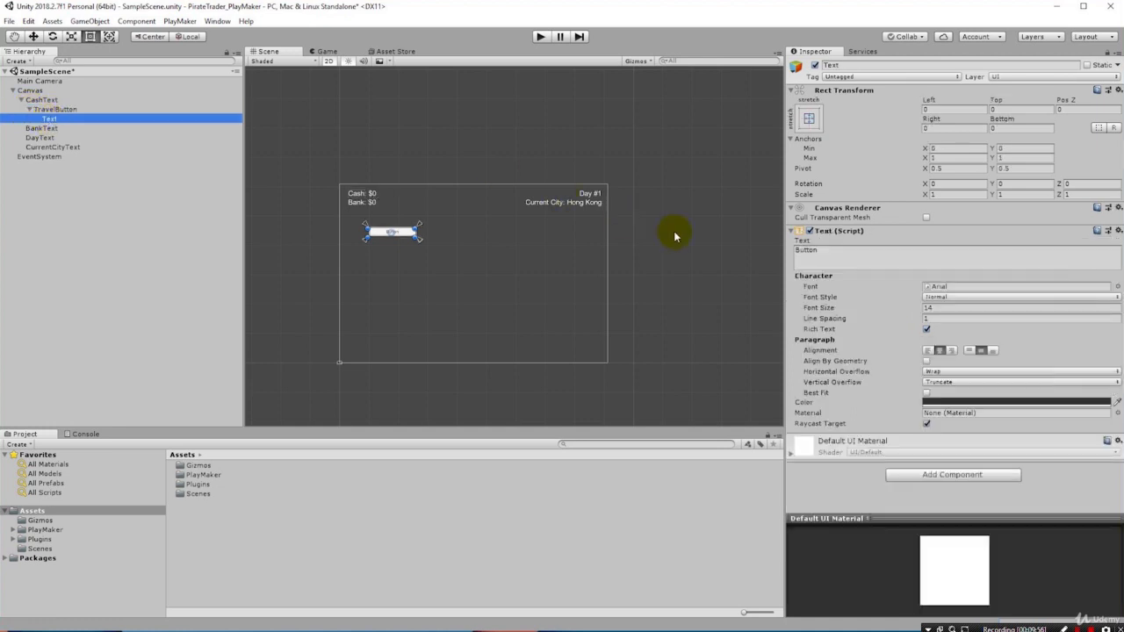
left_click(802, 251)
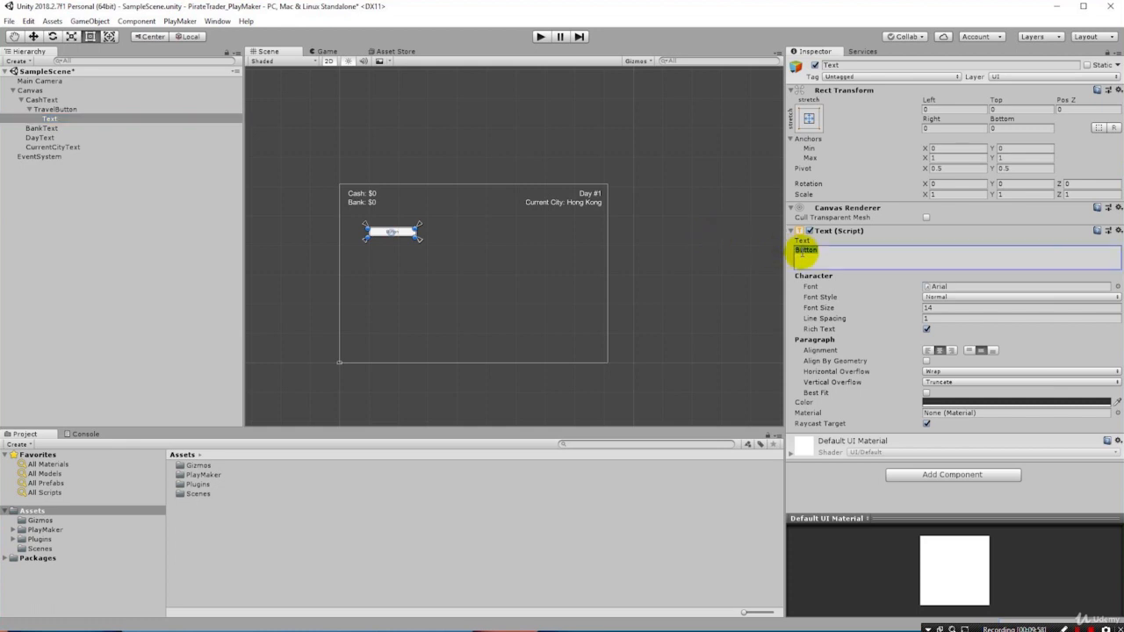
type("Travel to Shanghai")
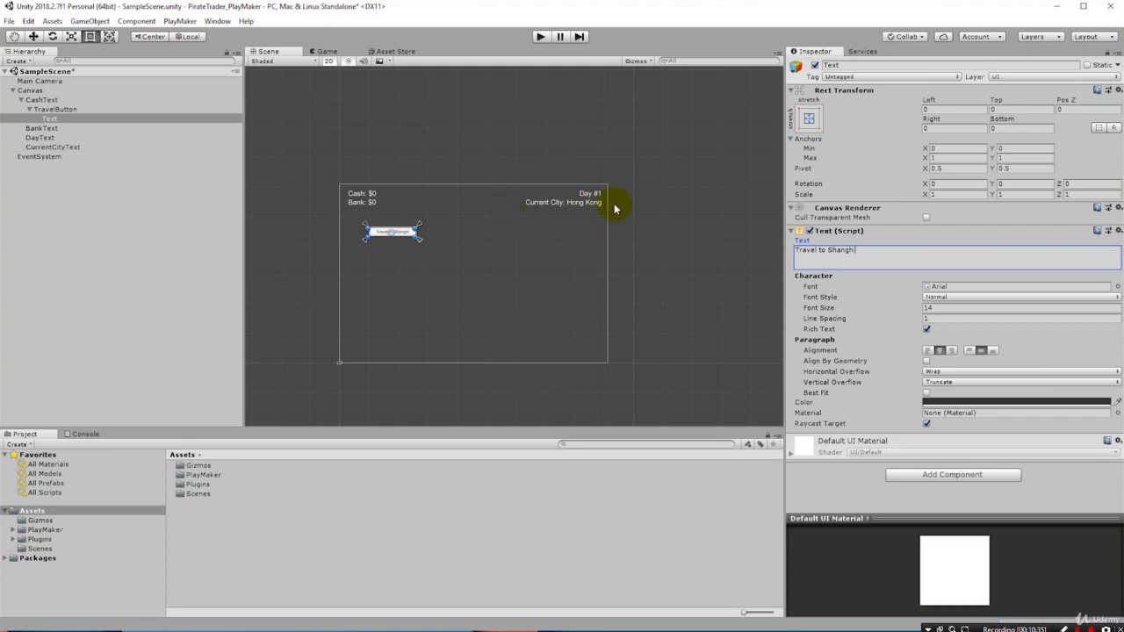
- Examine how the Text object is nested under TravelButton and how TravelButton is nested under CashText in the scene hierarchy
left_click(54, 110)
left_click(50, 119)
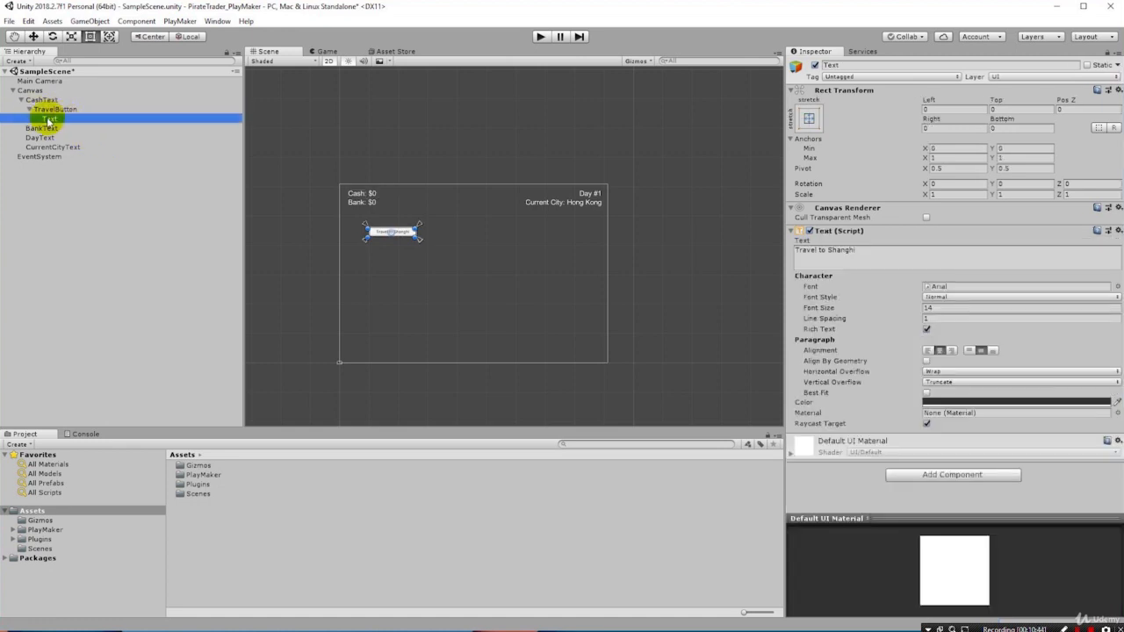
left_click(29, 110)
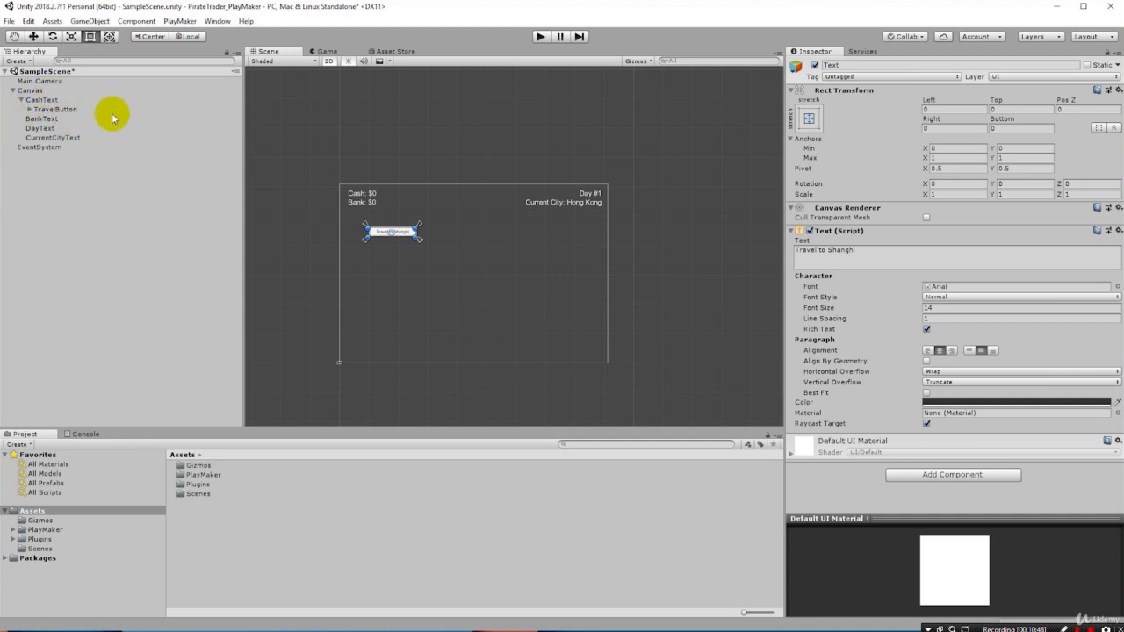
left_click(32, 109)
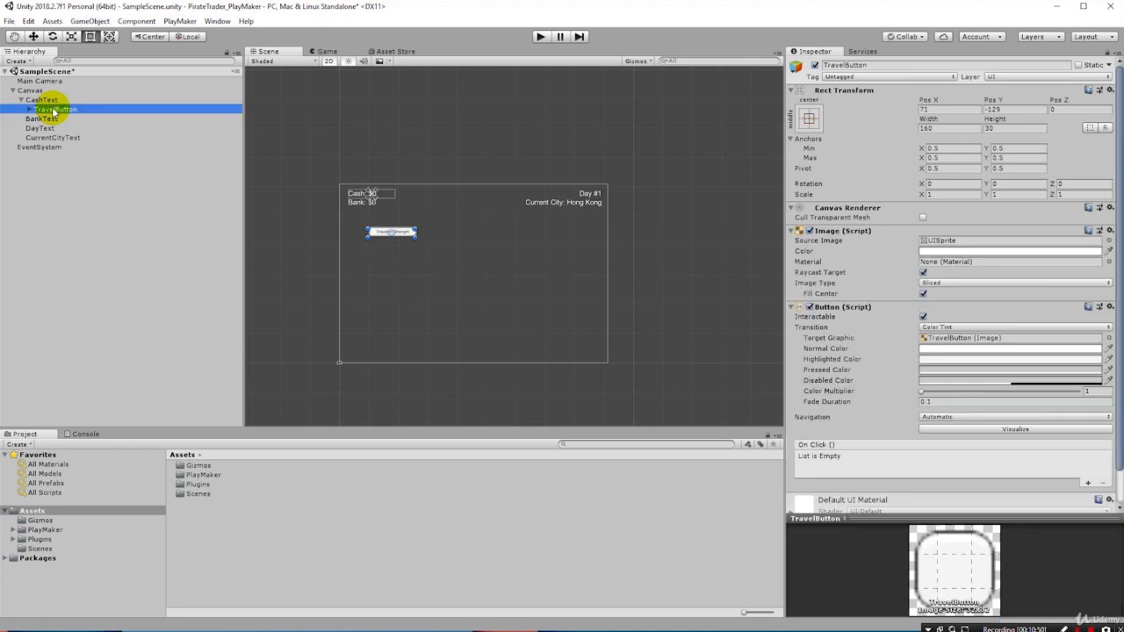
left_click(29, 111)
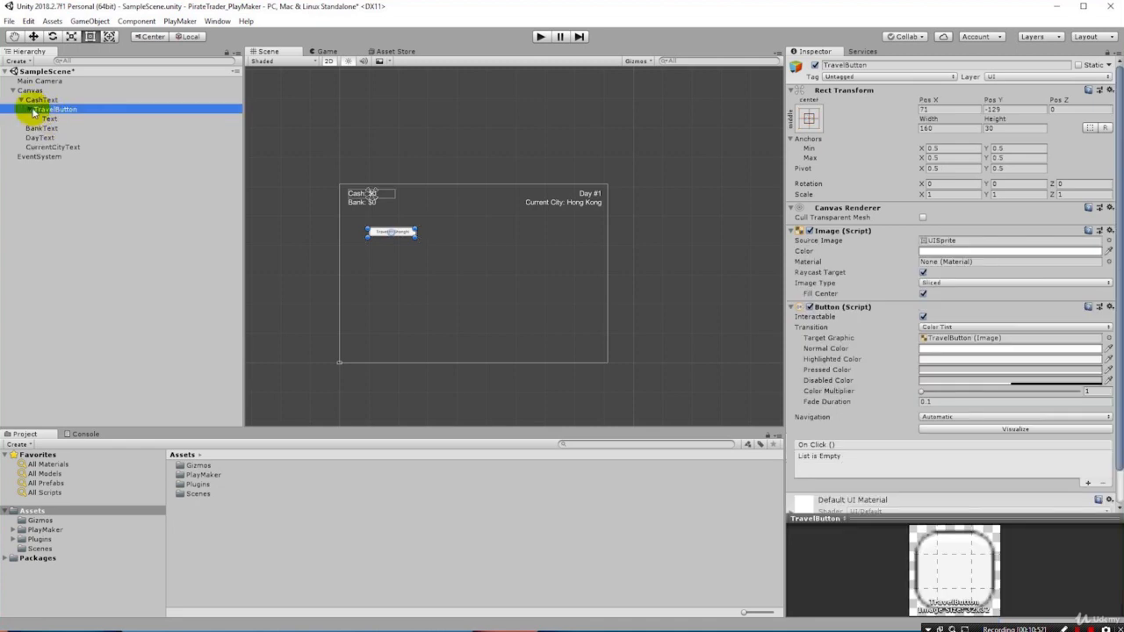
left_click(28, 110)
left_click(27, 100)
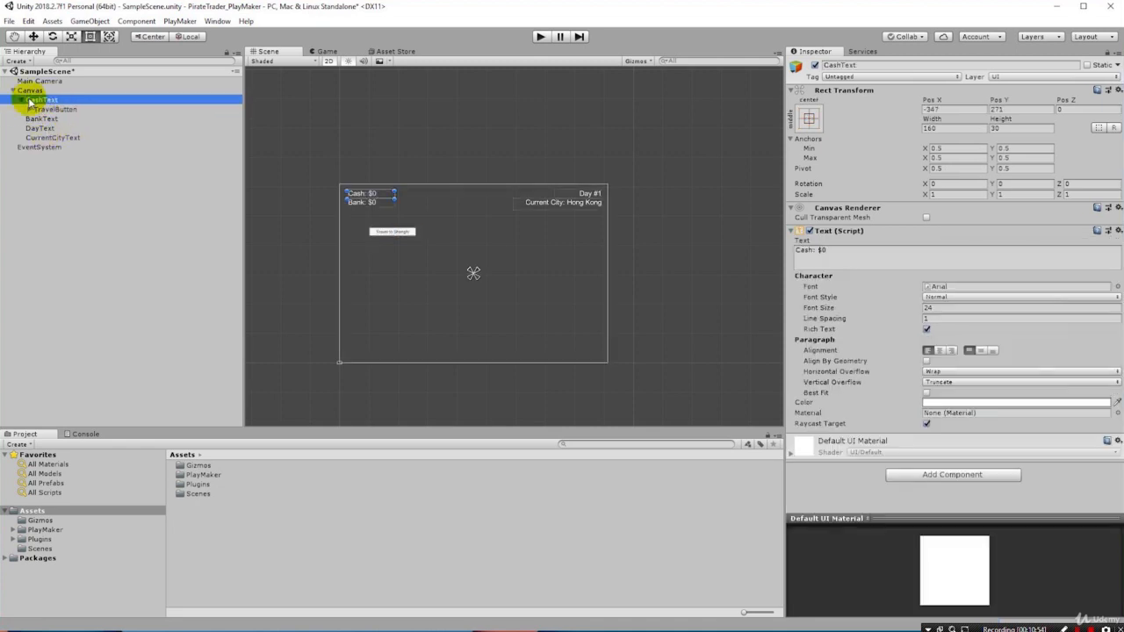
left_click(21, 101)
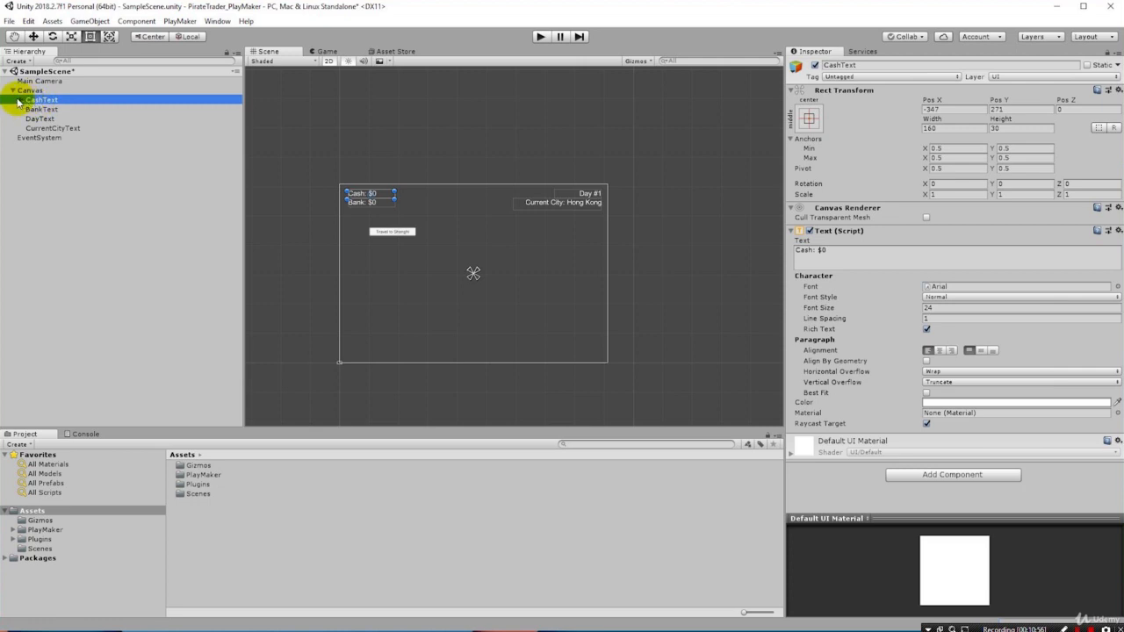
left_click(21, 100)
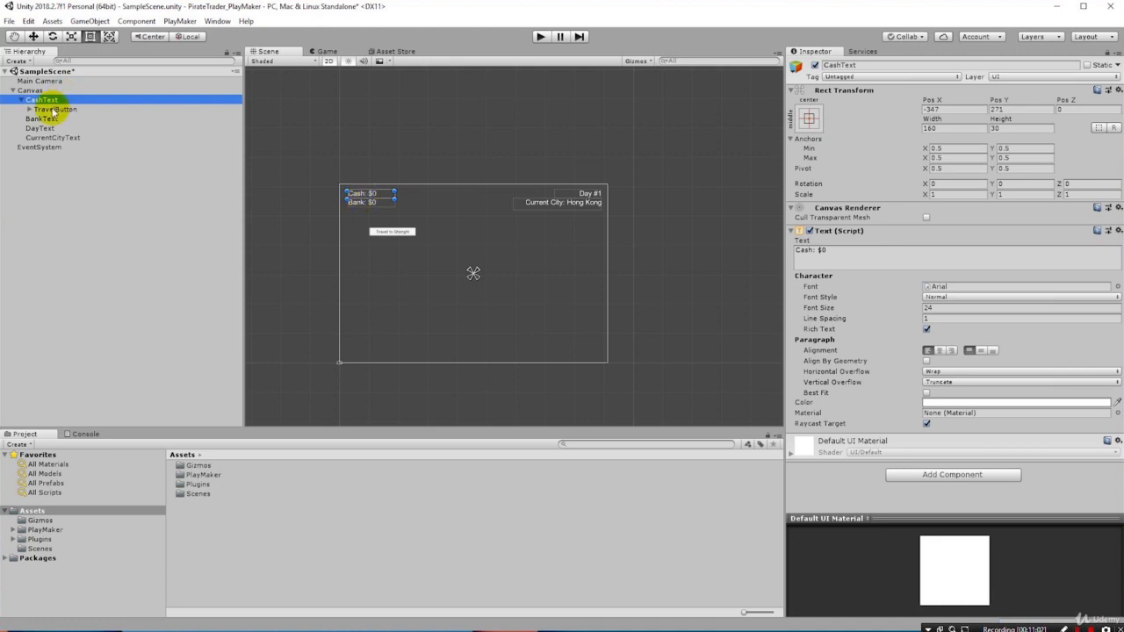
- Move TravelButton out of CashText to be a direct child of Canvas, placed above CashText, and check its child Text object
left_click_drag(53, 110, 30, 101)
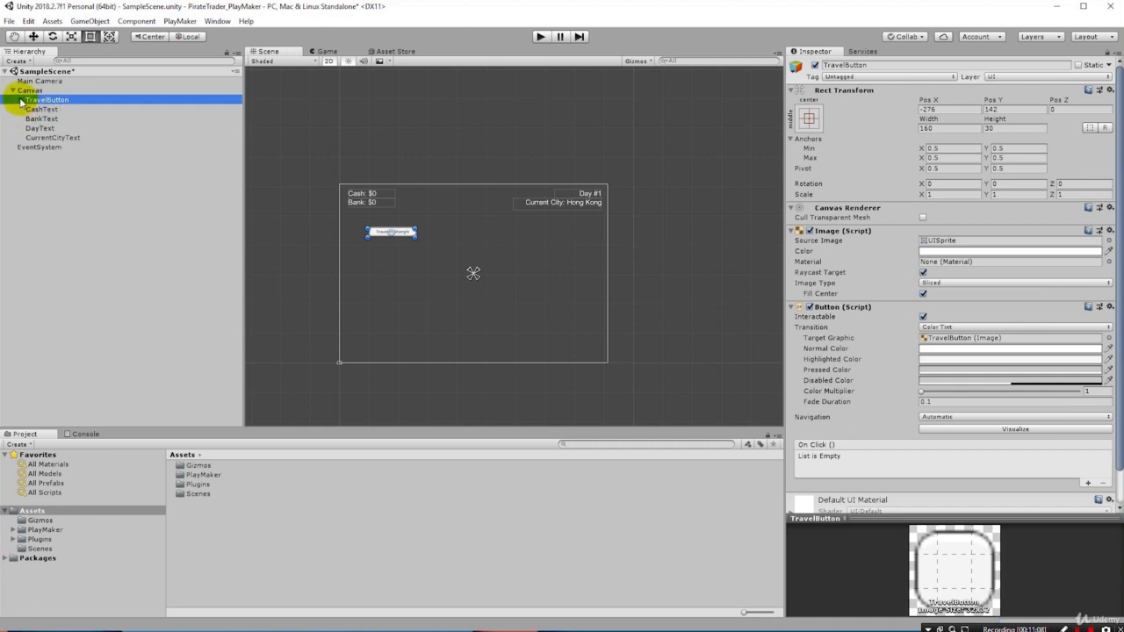
key("Right")
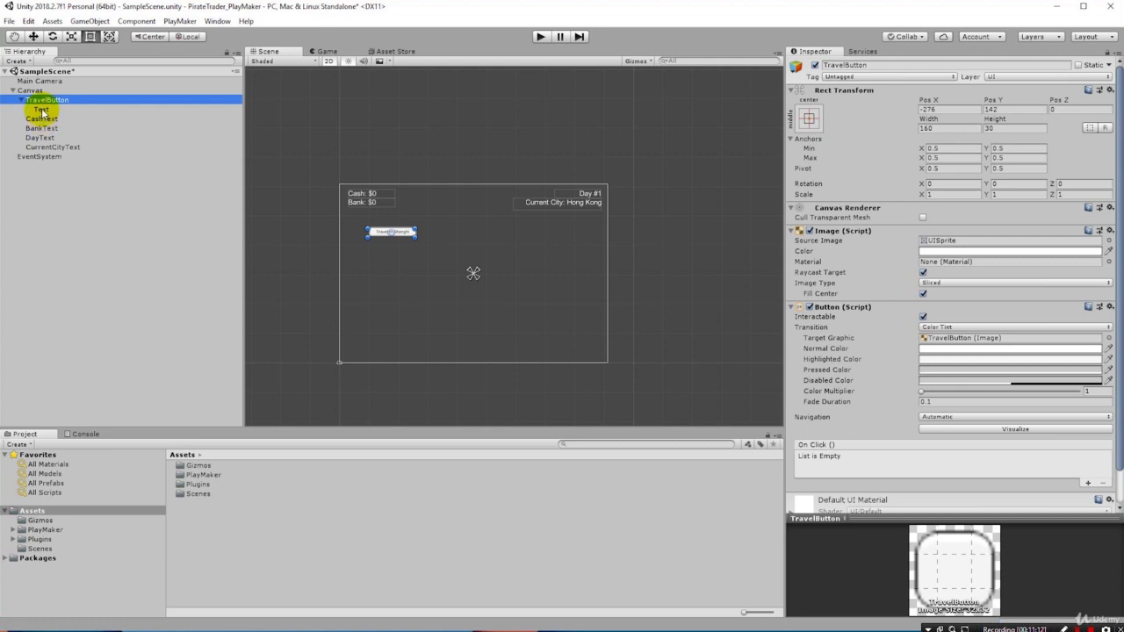
left_click(42, 110)
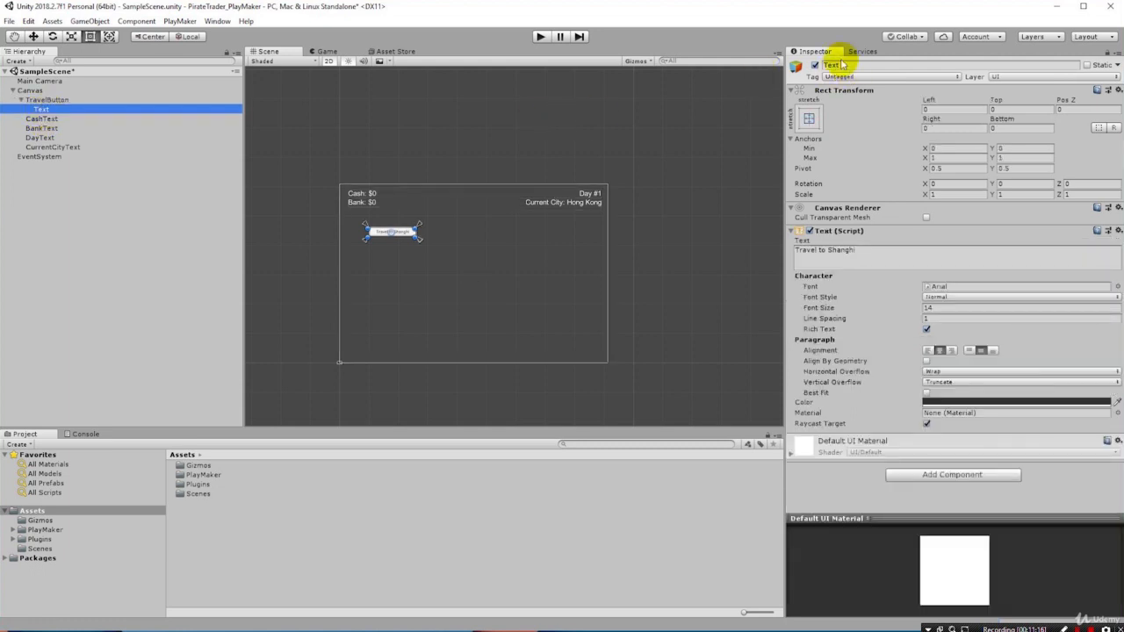
left_click(20, 99)
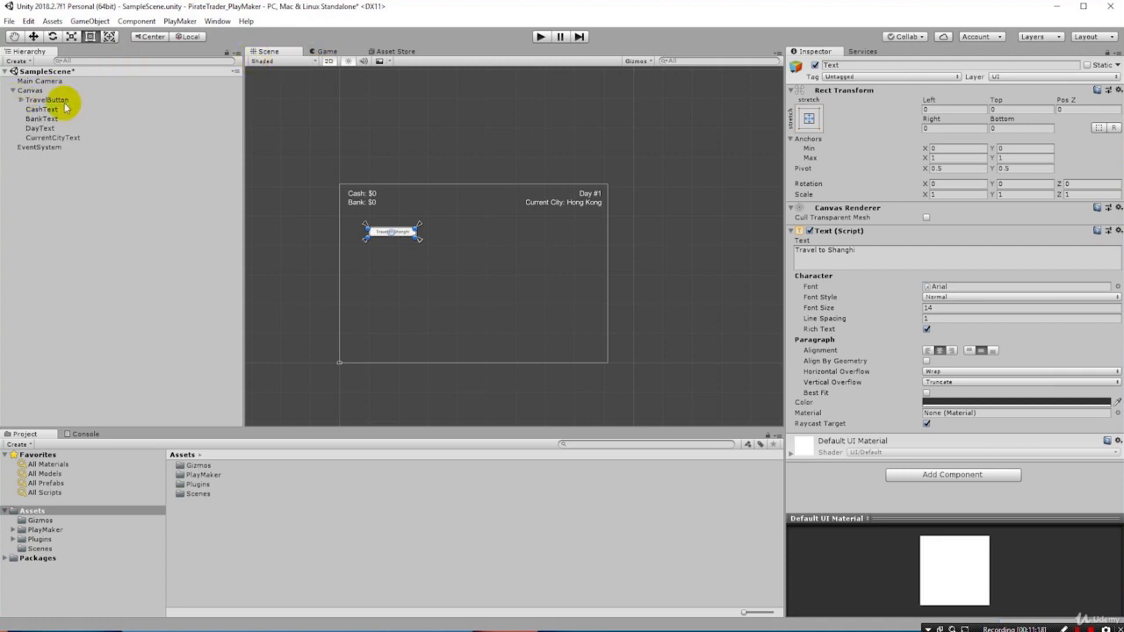